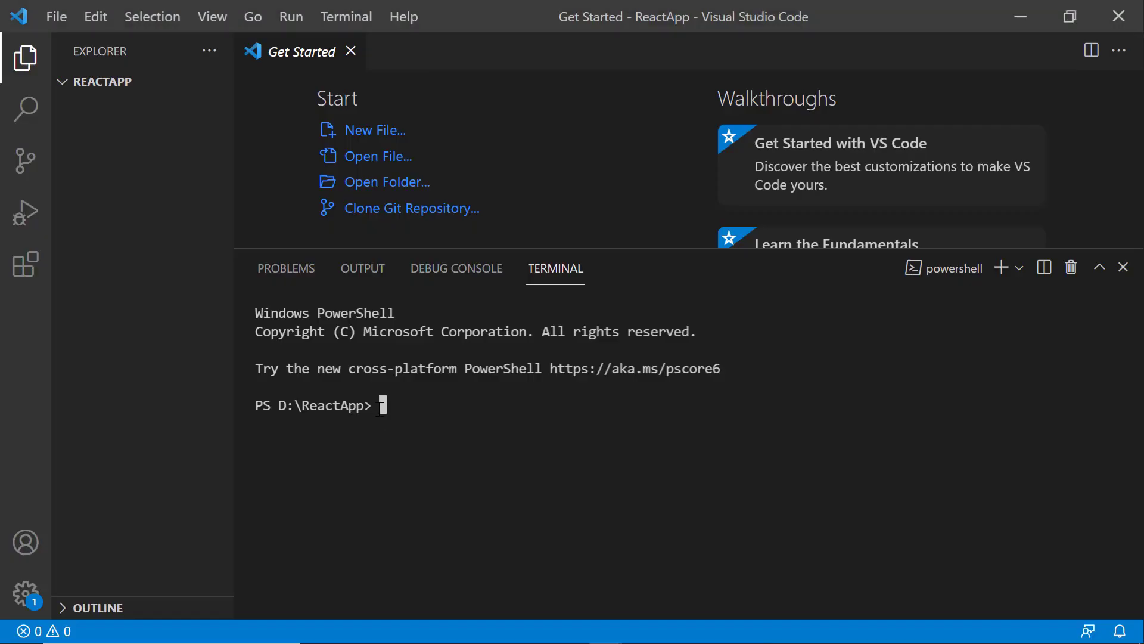
{"action": "type", "text": "npx crea"}
{"action": "type", "text": "te-"}
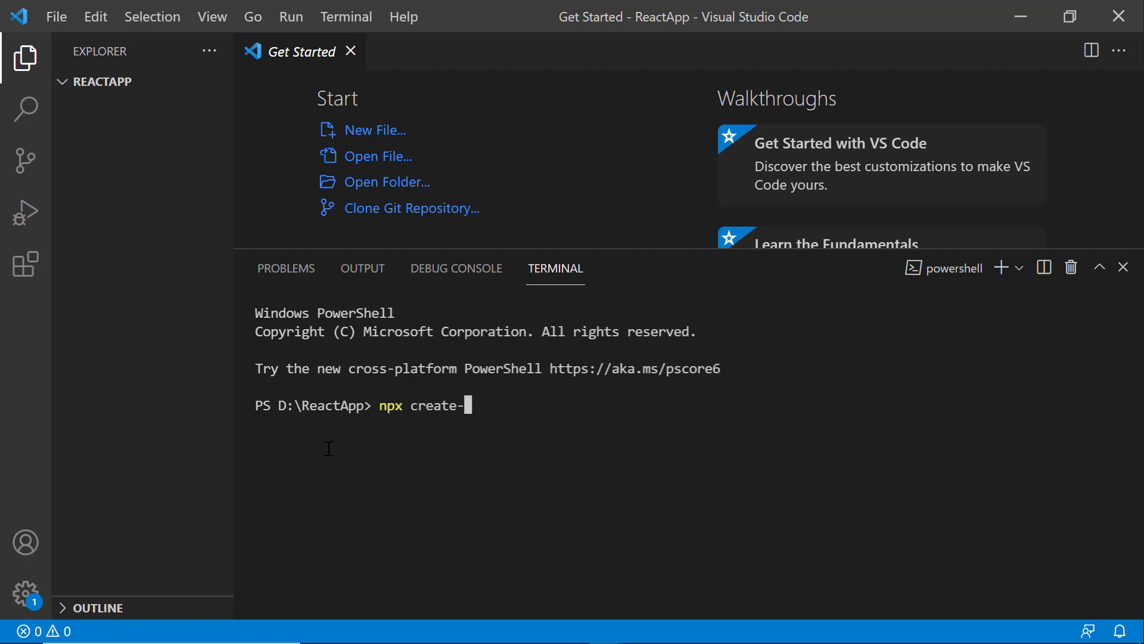
{"action": "type", "text": "react-app"}
{"action": "type", "text": " myrea"}
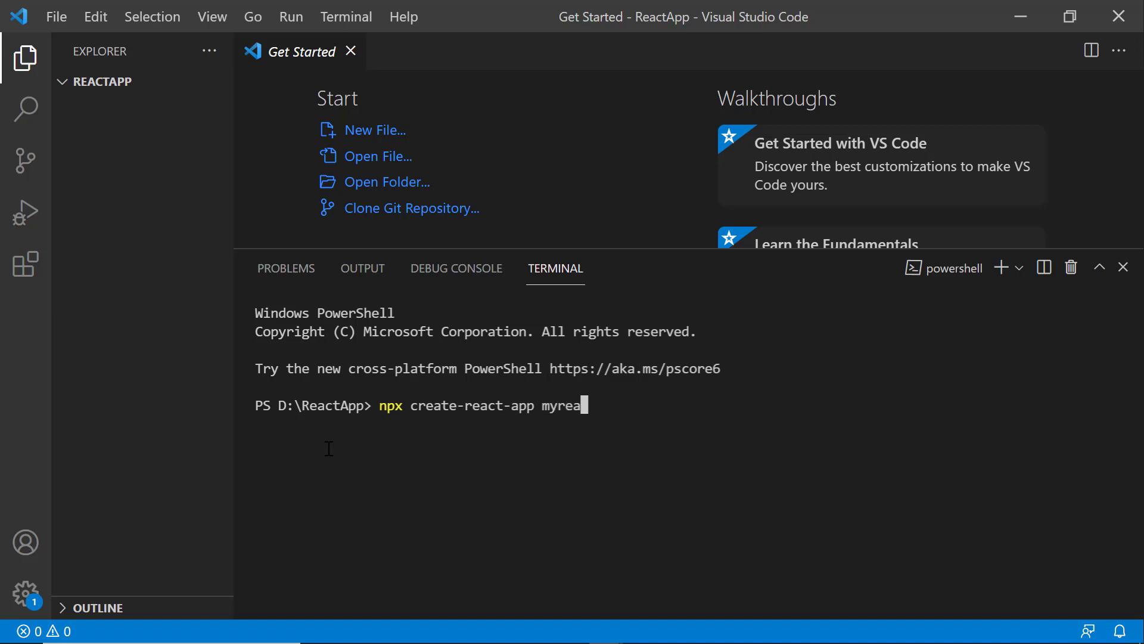
{"action": "type", "text": "ctapp "}
{"action": "type", "text": "--"}
{"action": "type", "text": "template "}
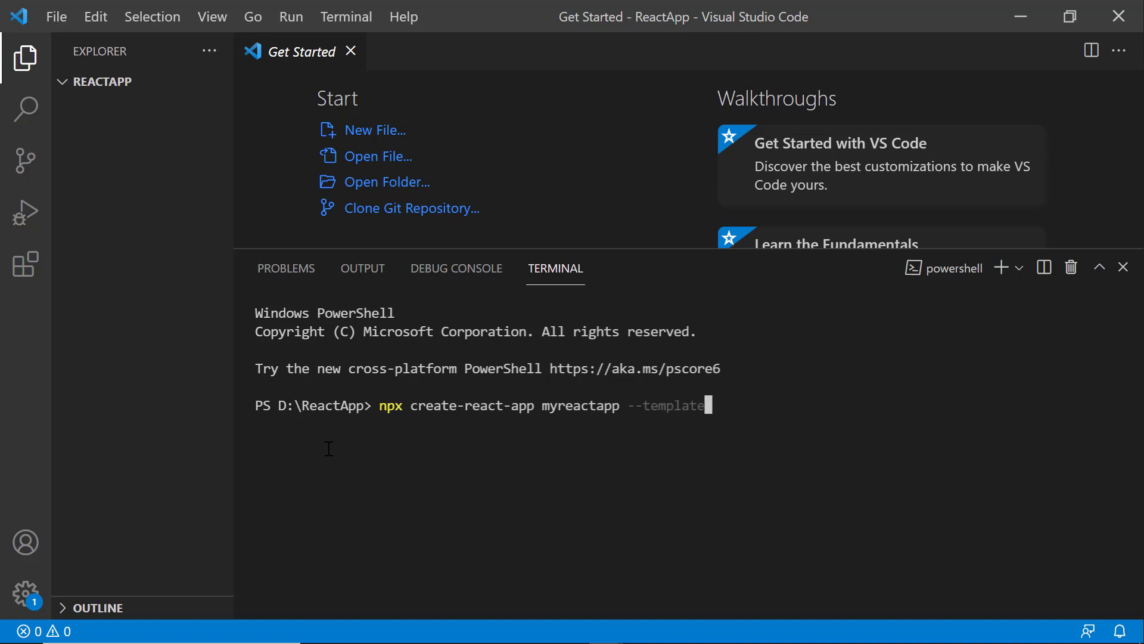
{"action": "type", "text": "typescr"}
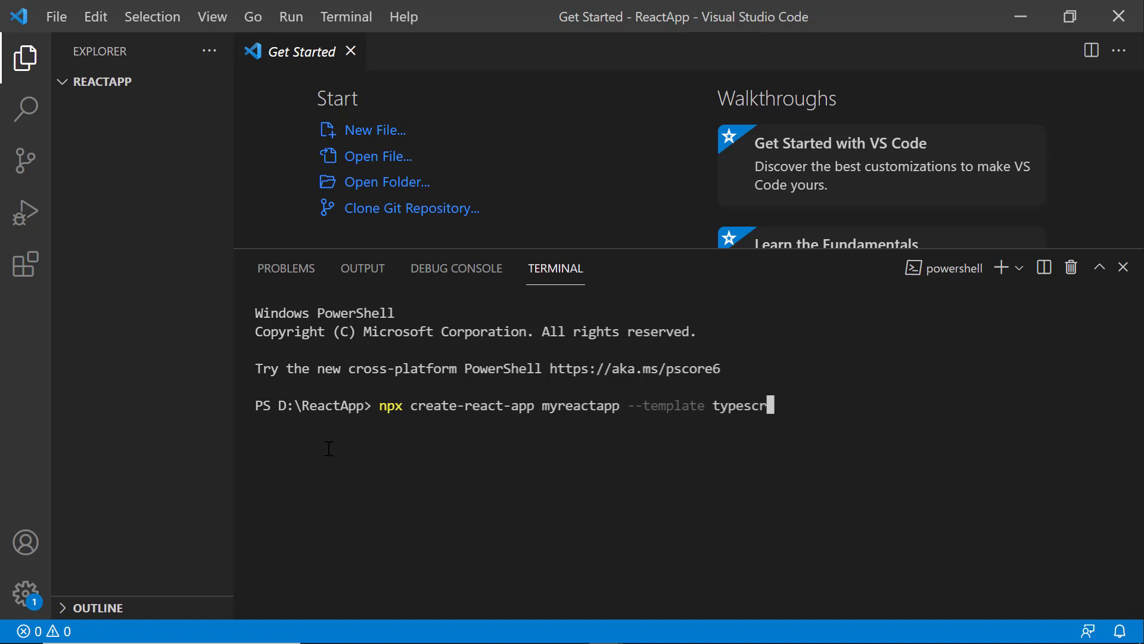
{"action": "type", "text": "ipt"}
Generate the TypeScript React app myreactapp with create-react-app in the ReactApp folder.
{"action": "key", "text": "Return"}
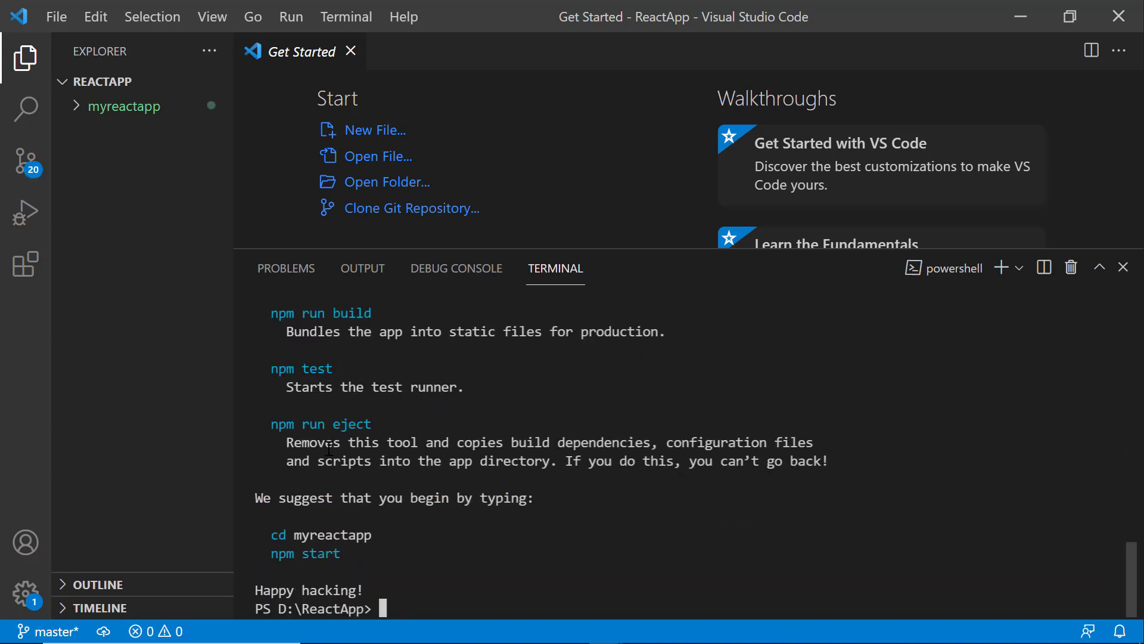
{"action": "type", "text": "clear"}
{"action": "key", "text": "Return"}
{"action": "type", "text": "cd my"}
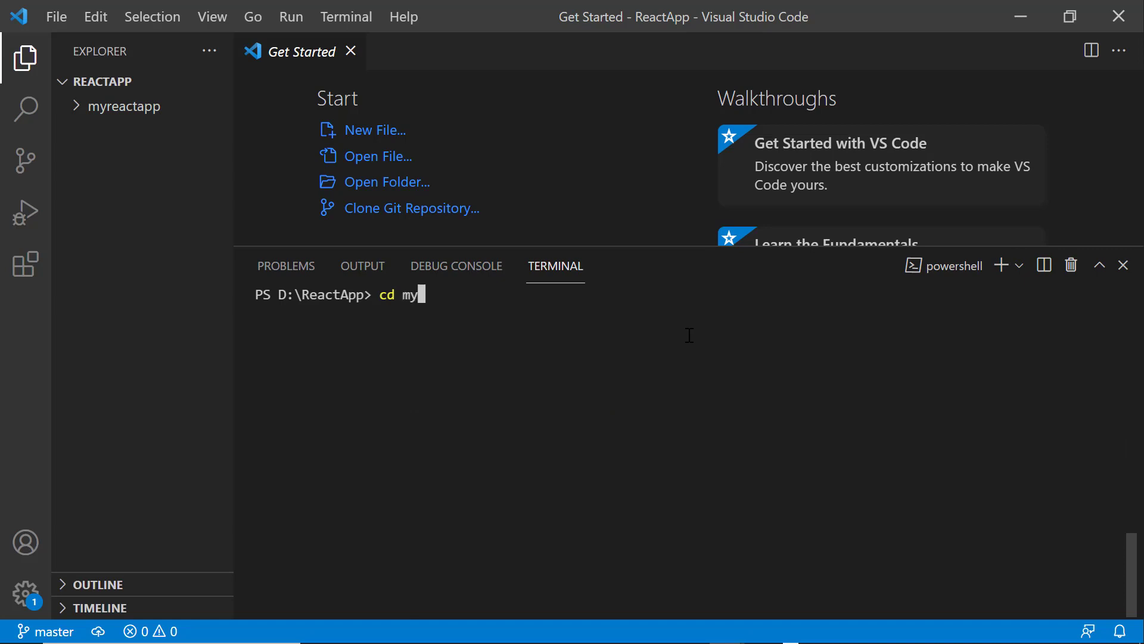
{"action": "type", "text": "reactapp"}
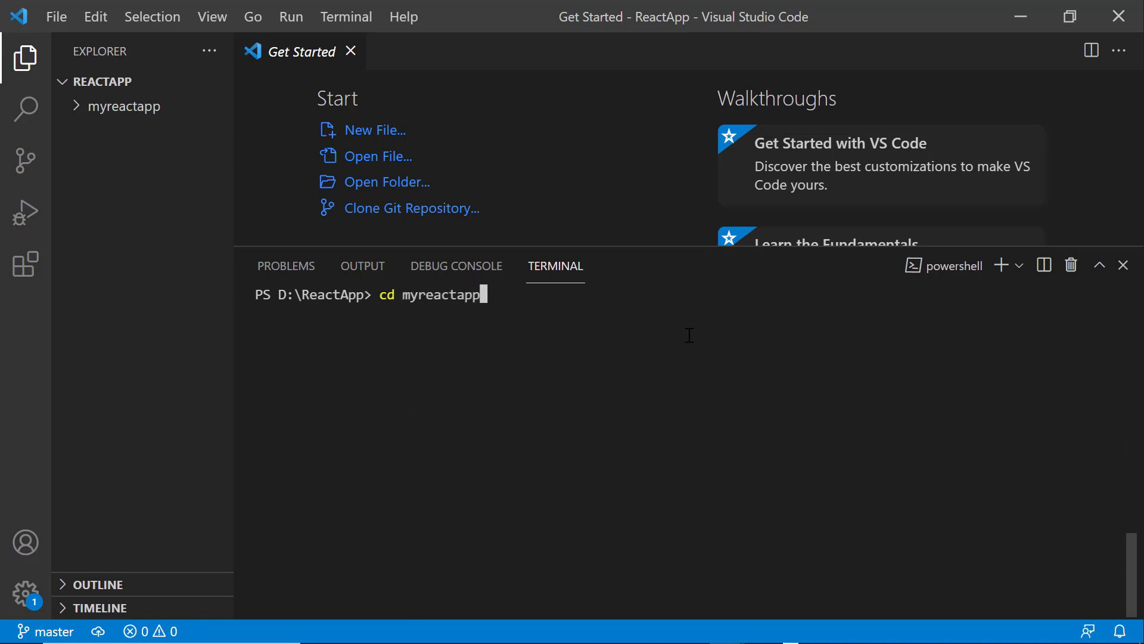
{"action": "key", "text": "Return"}
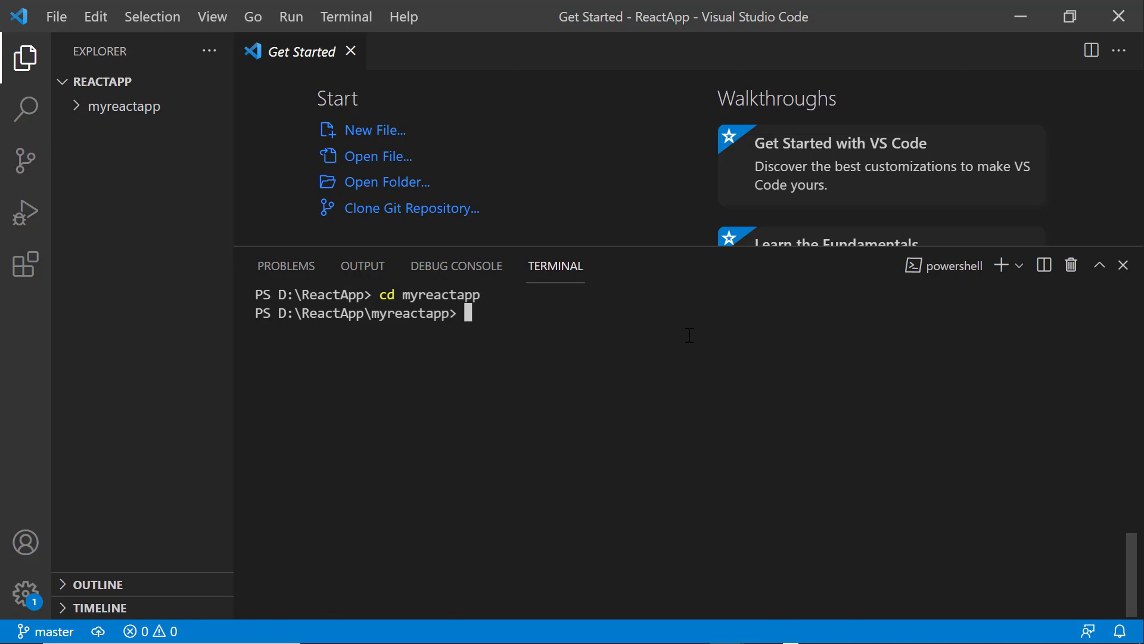
{"action": "type", "text": "npm install"}
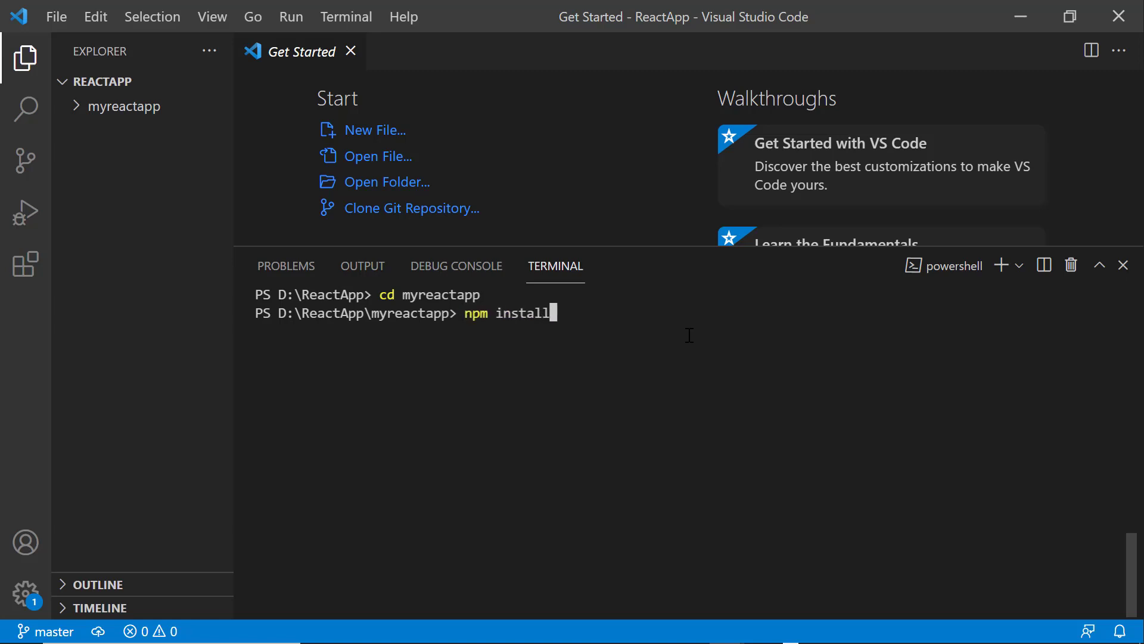
{"action": "type", "text": " @syncfusio"}
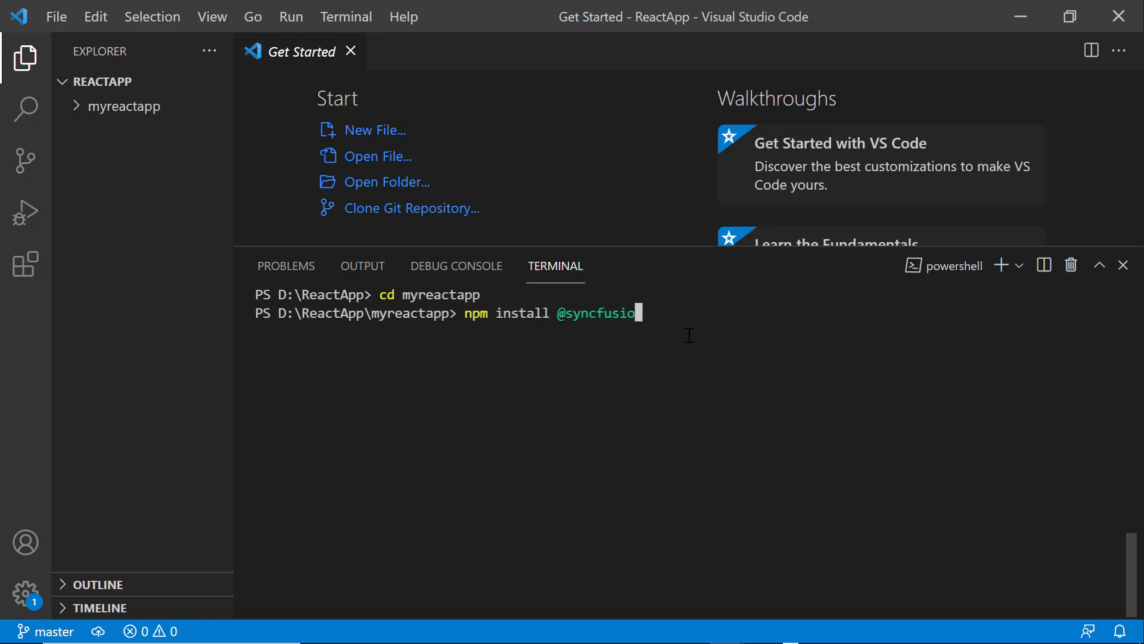
{"action": "type", "text": "n/ej2-react"}
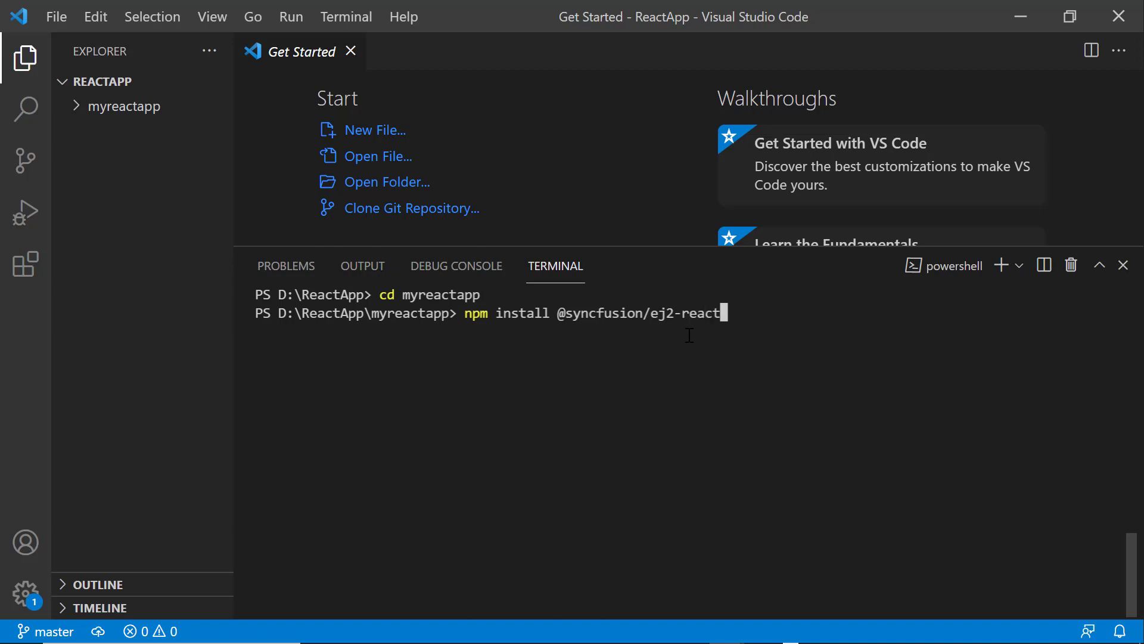
{"action": "type", "text": "-inputs -"}
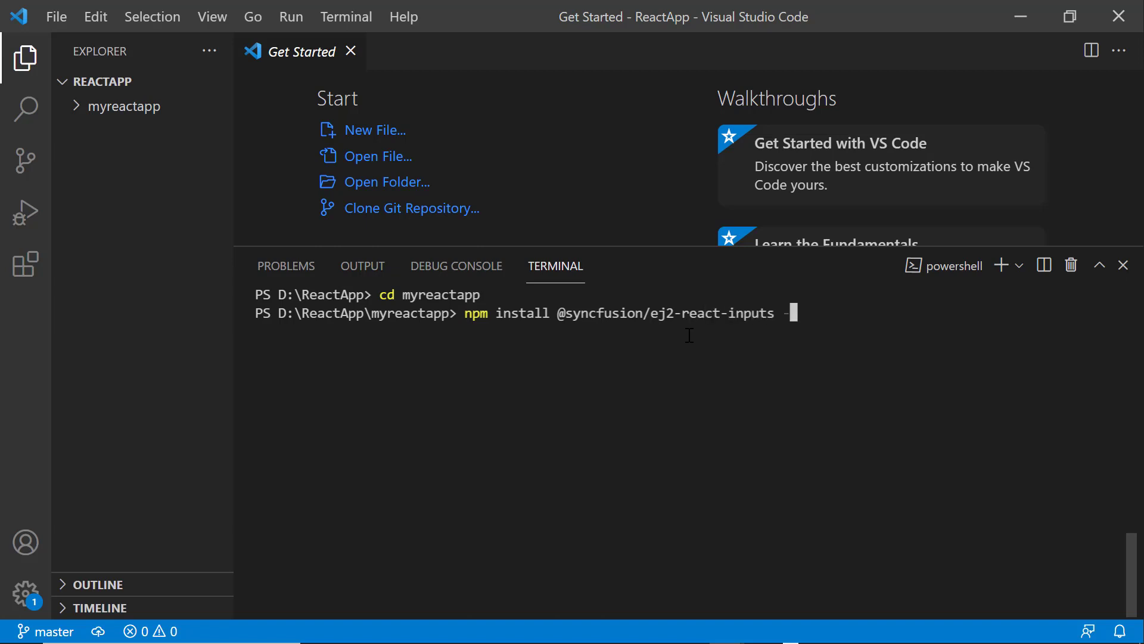
{"action": "type", "text": "-save"}
{"action": "key", "text": "Return"}
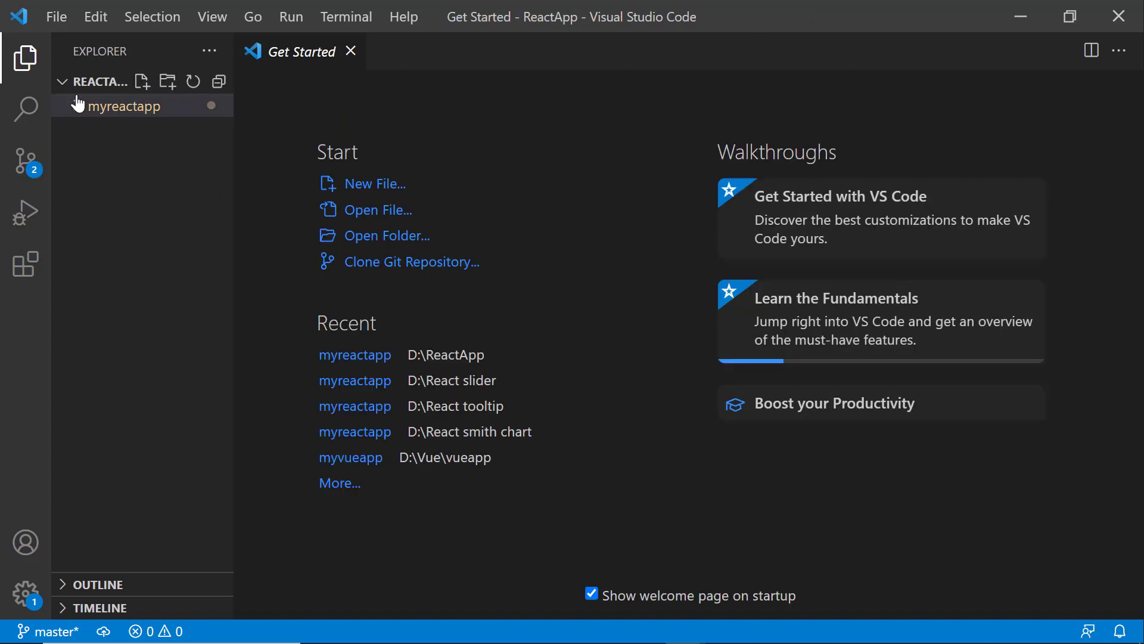
Open src/index.tsx from the myreactapp folder in the Explorer.
{"action": "left_click", "coordinate": [77, 106]}
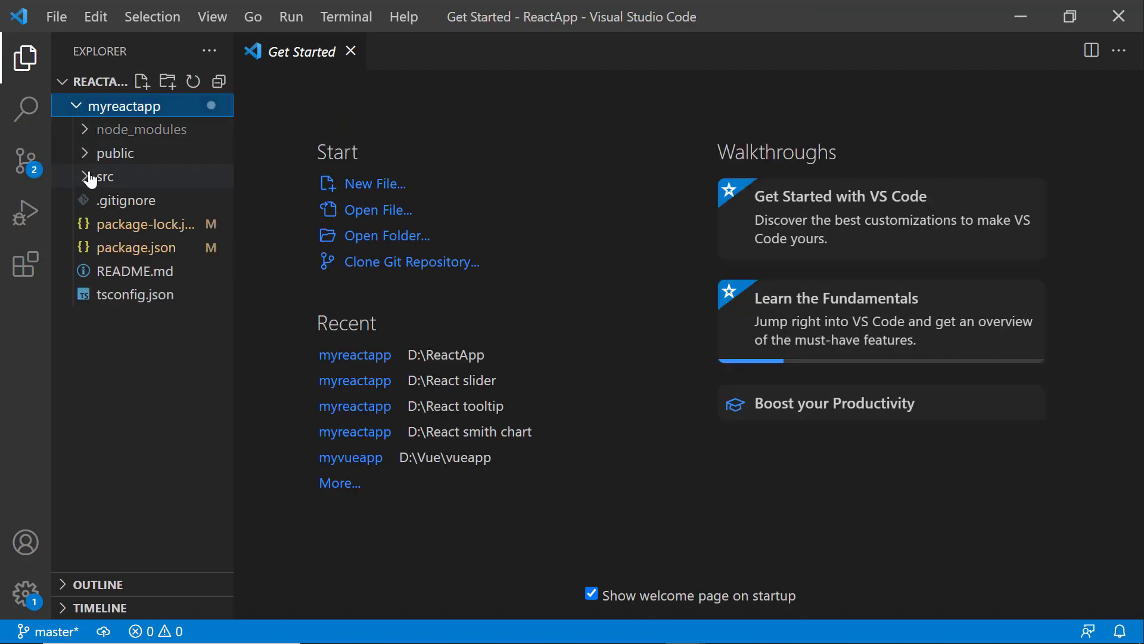
{"action": "left_click", "coordinate": [89, 176]}
{"action": "left_click", "coordinate": [132, 294]}
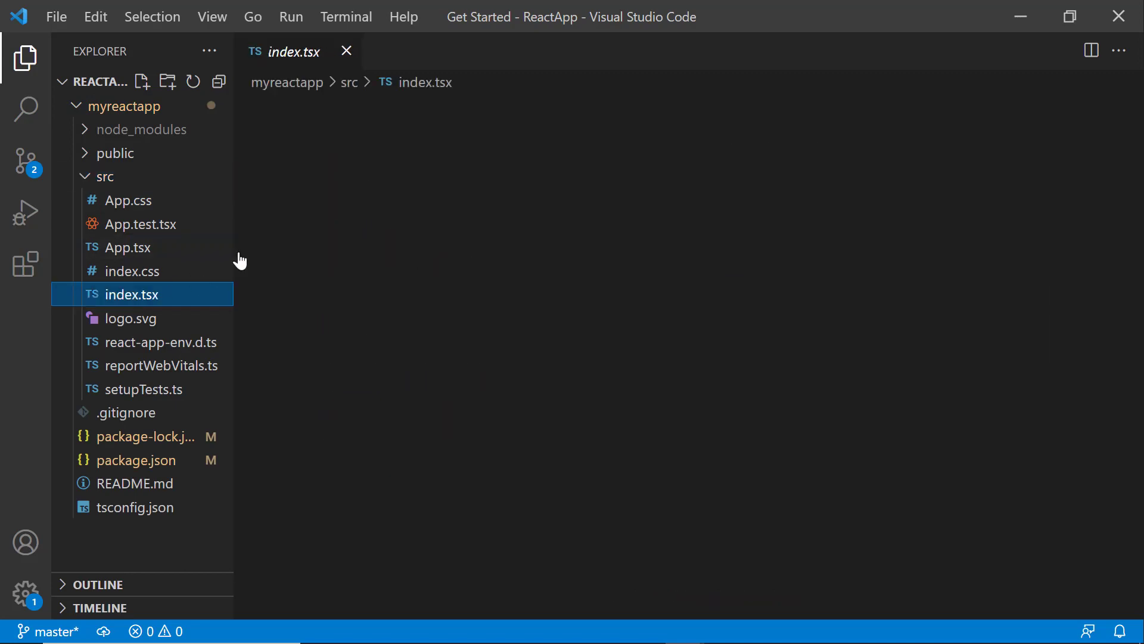
{"action": "left_click", "coordinate": [721, 205]}
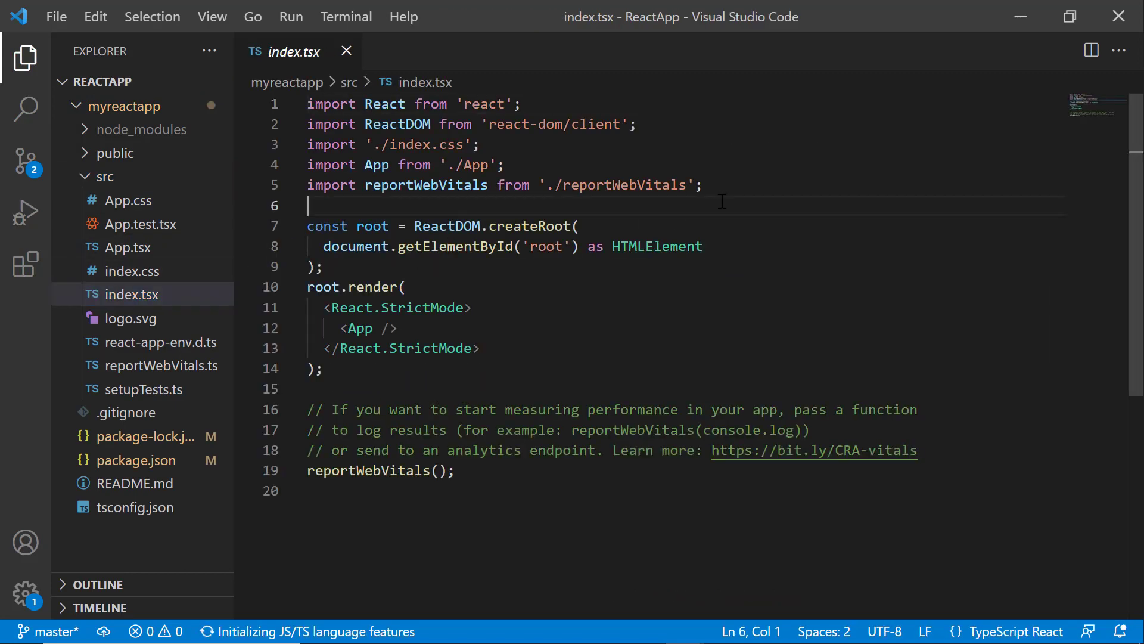
{"action": "type", "text": "import {"}
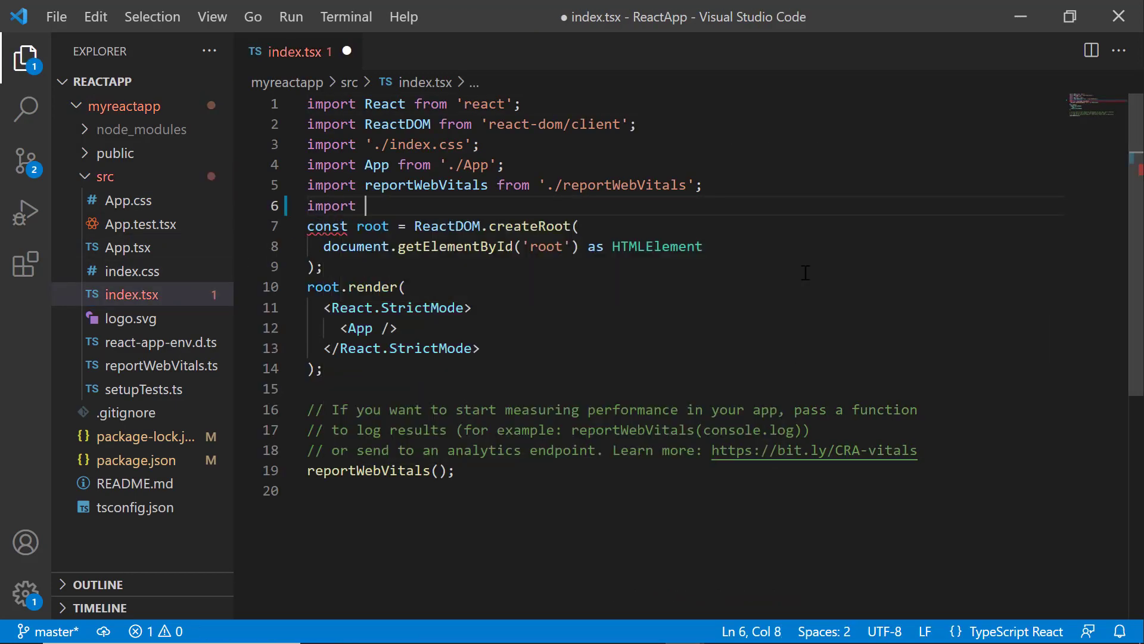
{"action": "type", "text": "register"}
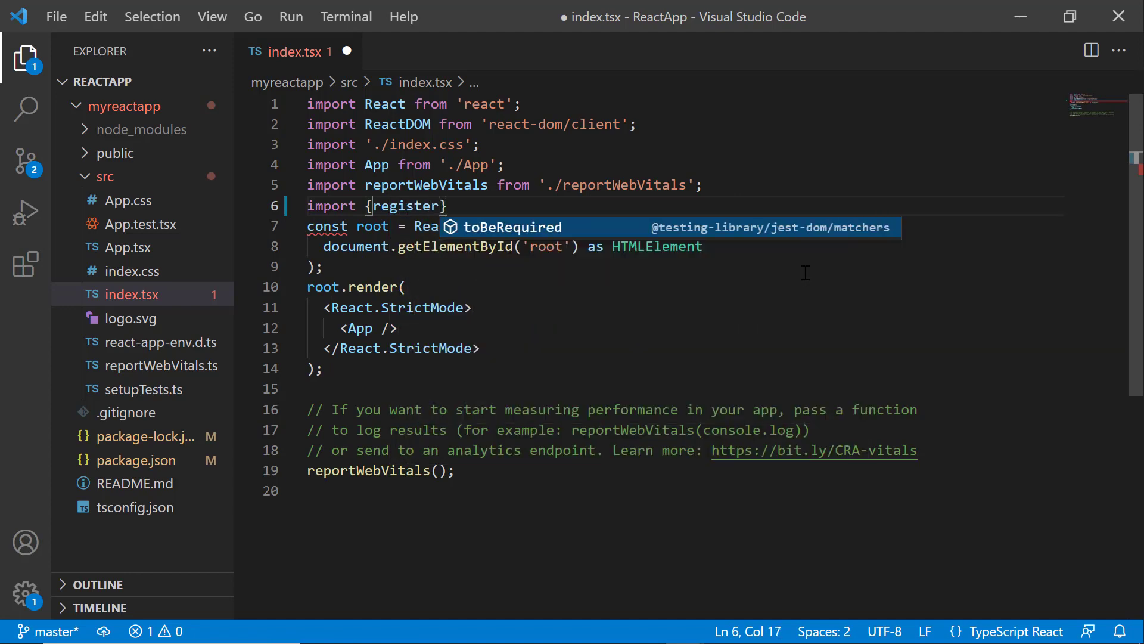
{"action": "type", "text": "License"}
{"action": "key", "text": "End"}
{"action": "type", "text": "from "}
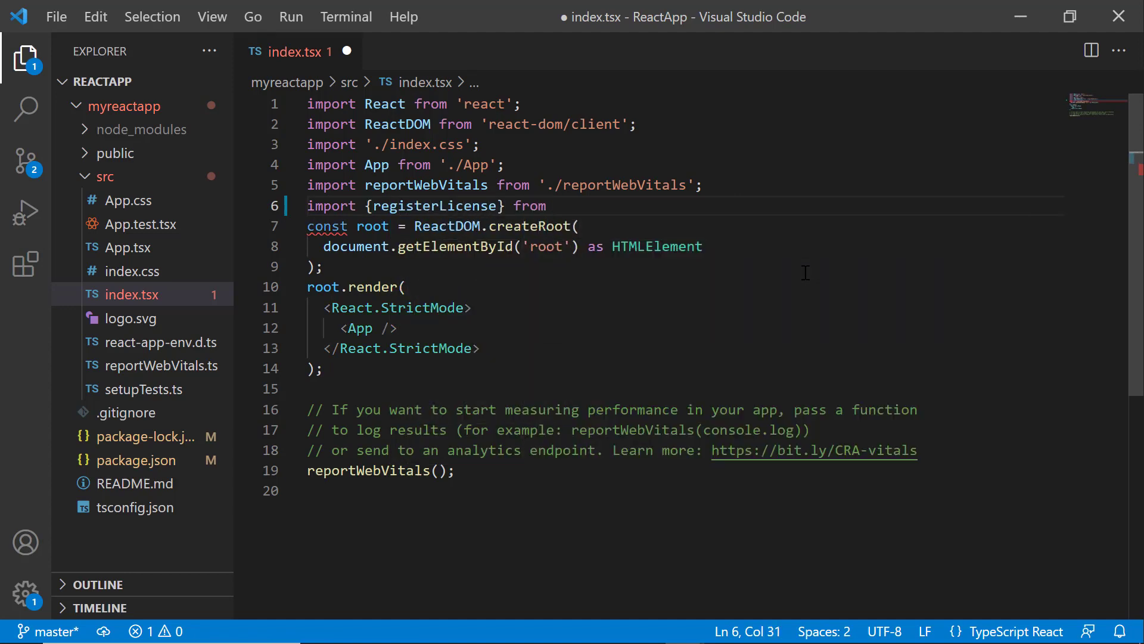
{"action": "type", "text": "'@syncfusion/ej2-base';"}
{"action": "key", "text": "Return"}
{"action": "type", "text": "reg"}
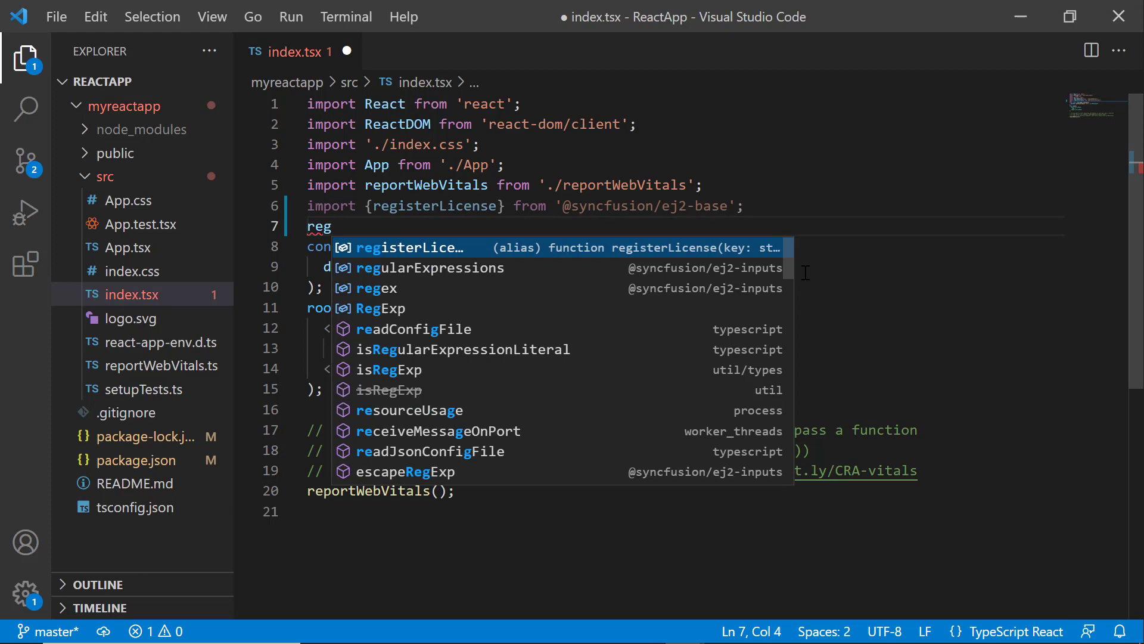
{"action": "key", "text": "Tab"}
{"action": "type", "text": "(\"\");"}
{"action": "key", "text": "Left"}
{"action": "key", "text": "Left"}
{"action": "key", "text": "ctrl+v"}
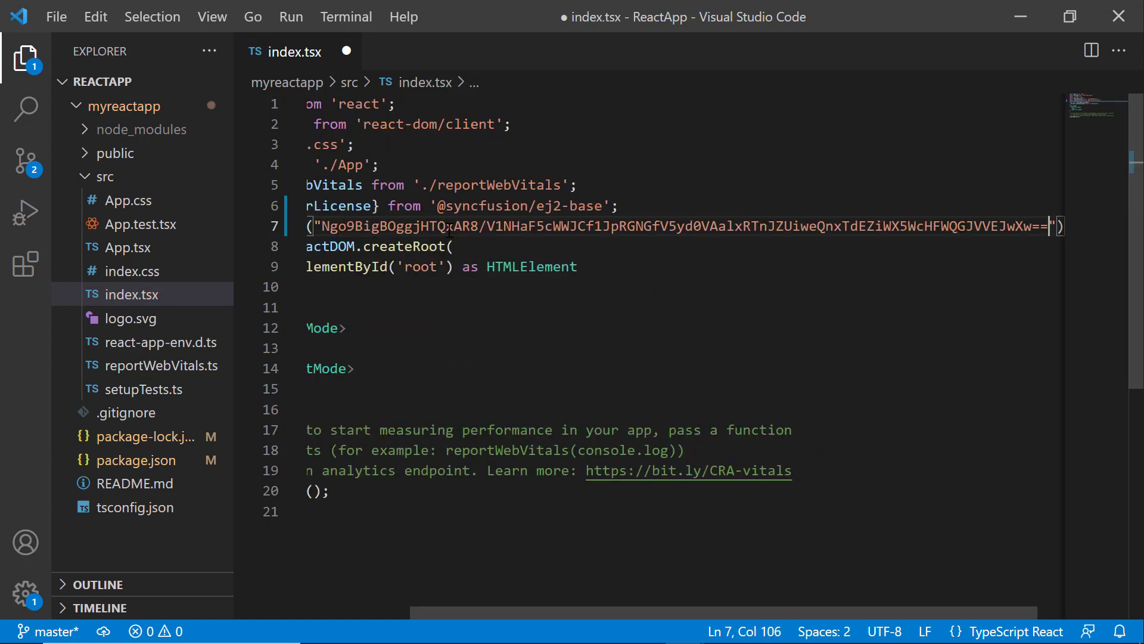
{"action": "left_click_drag", "start_coordinate": [452, 611], "coordinate": [330, 615]}
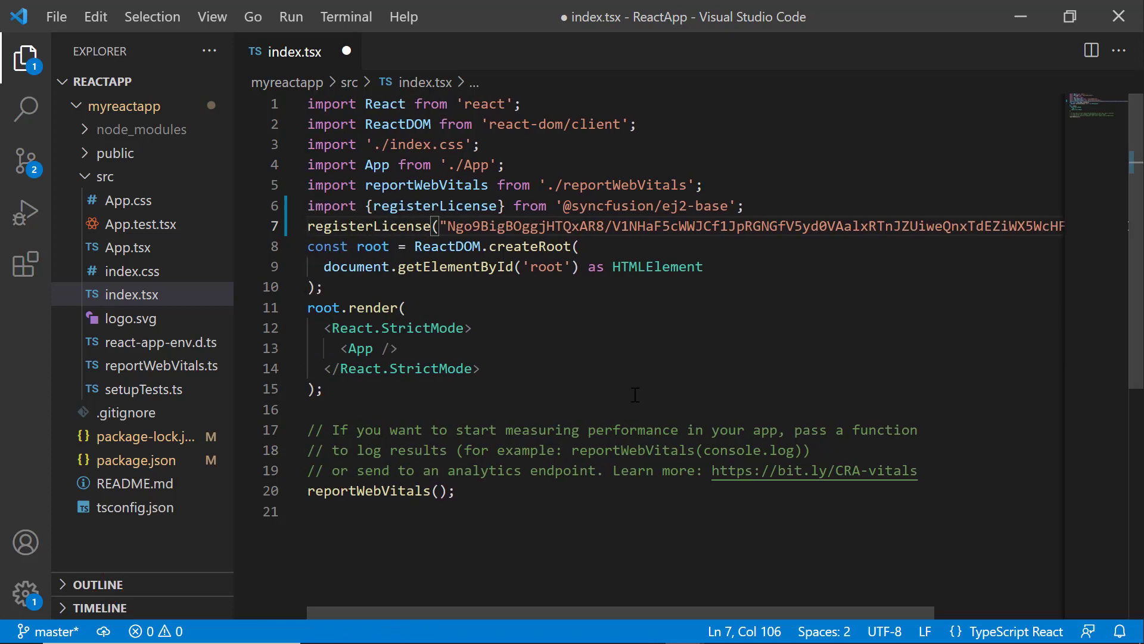
Save index.tsx, then delete the header markup from App.tsx's App div.
{"action": "key", "text": "ctrl+s"}
{"action": "left_click", "coordinate": [127, 248]}
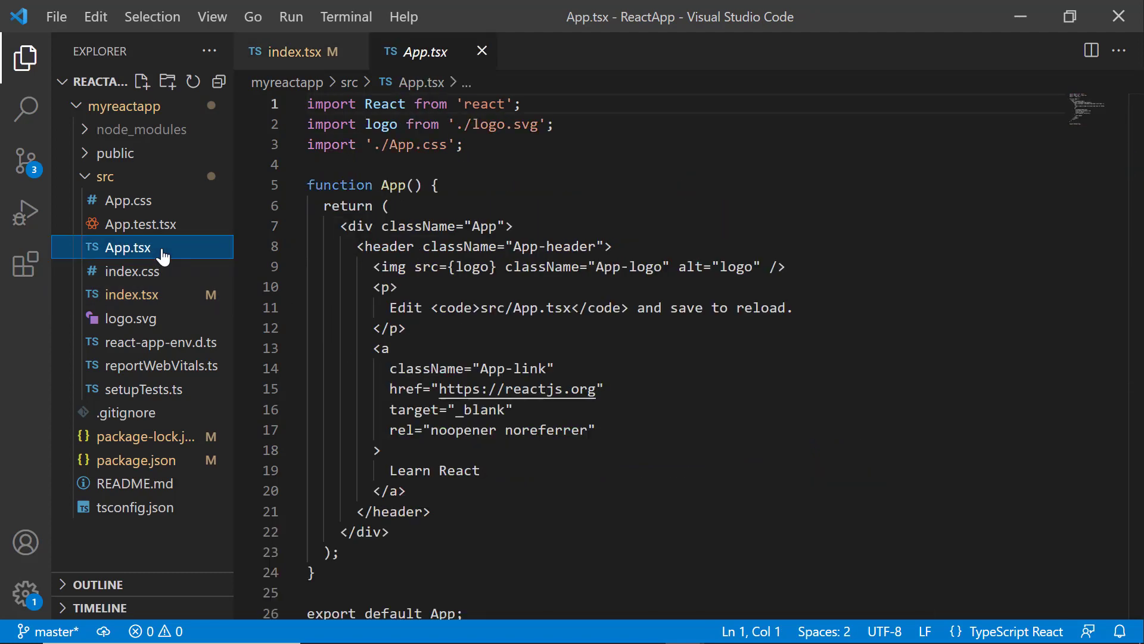
{"action": "left_click_drag", "start_coordinate": [432, 512], "coordinate": [308, 246]}
{"action": "key", "text": "Delete"}
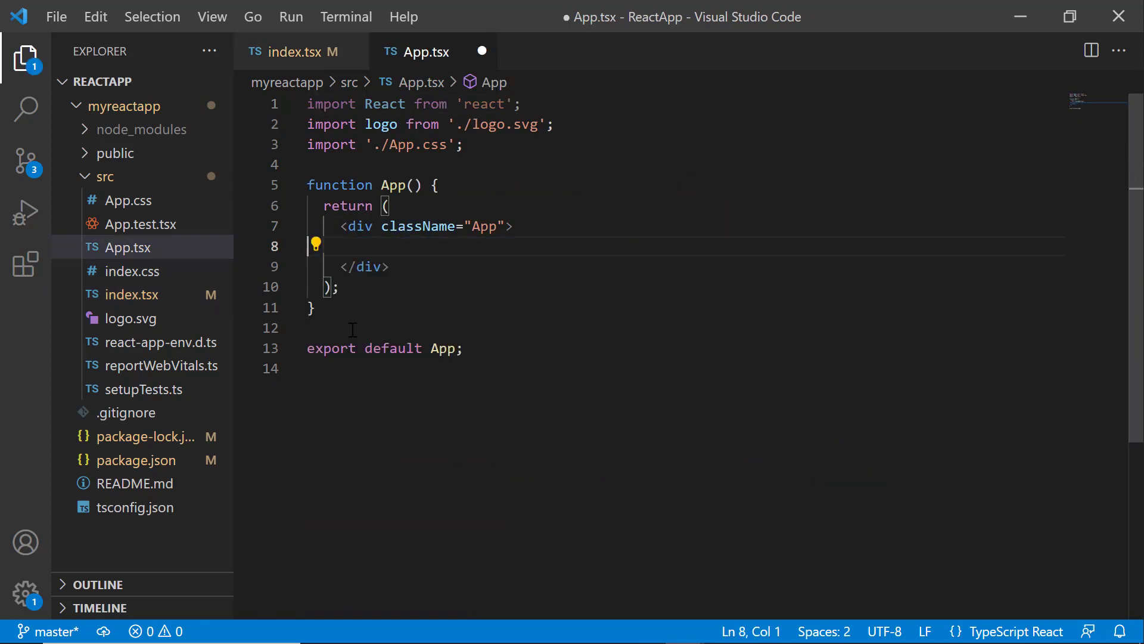
{"action": "left_click_drag", "start_coordinate": [555, 124], "coordinate": [307, 104]}
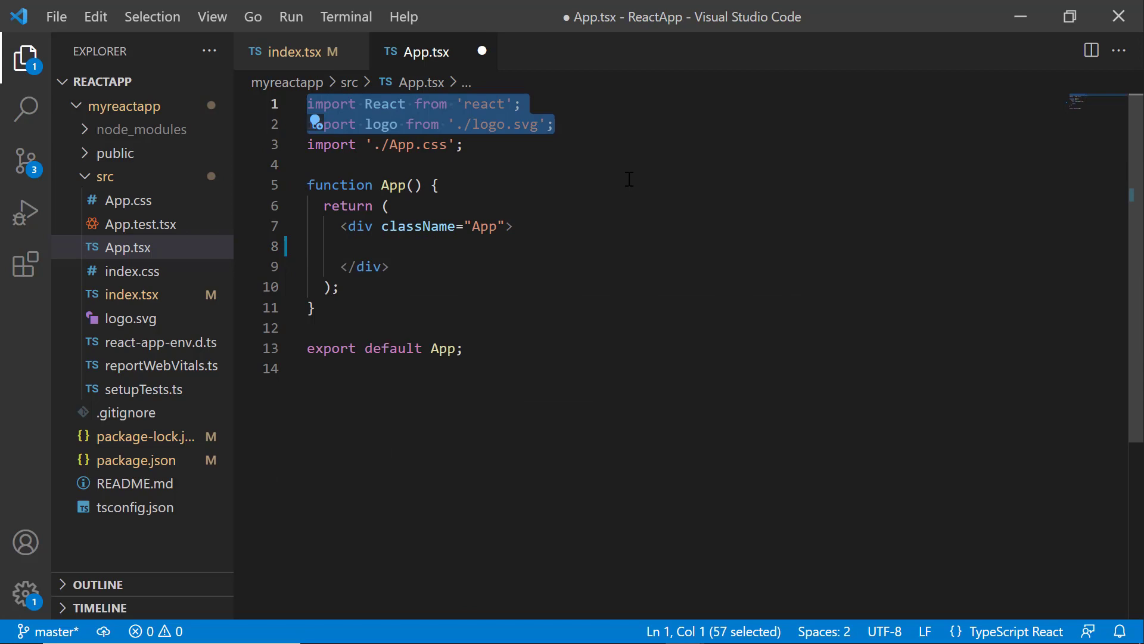
{"action": "key", "text": "Delete"}
{"action": "type", "text": "im"}
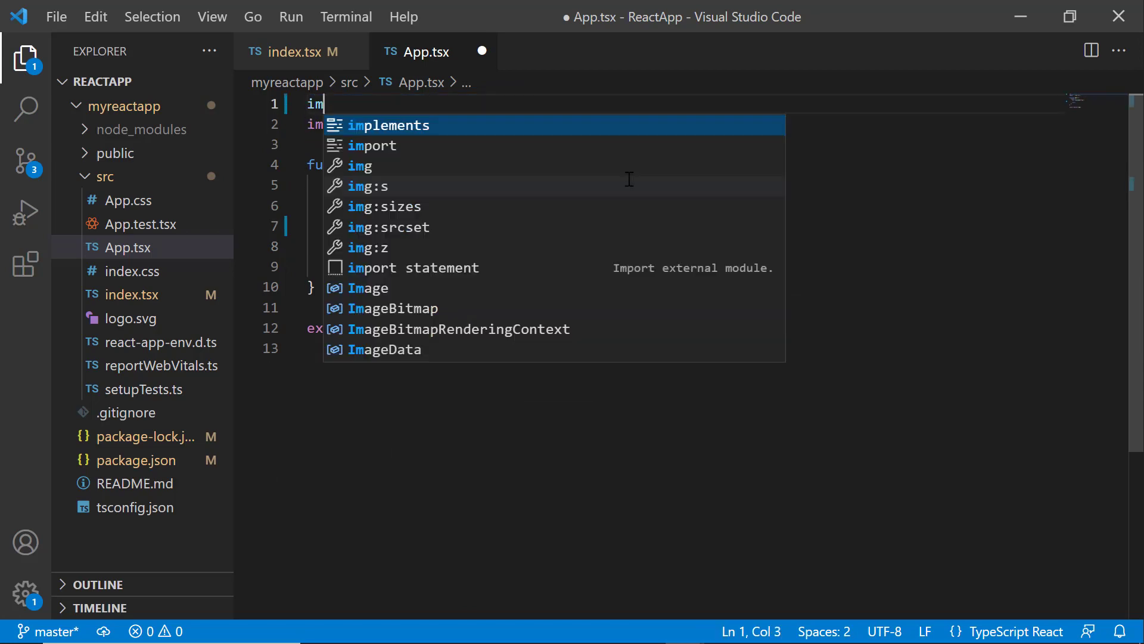
{"action": "type", "text": "port {Sl"}
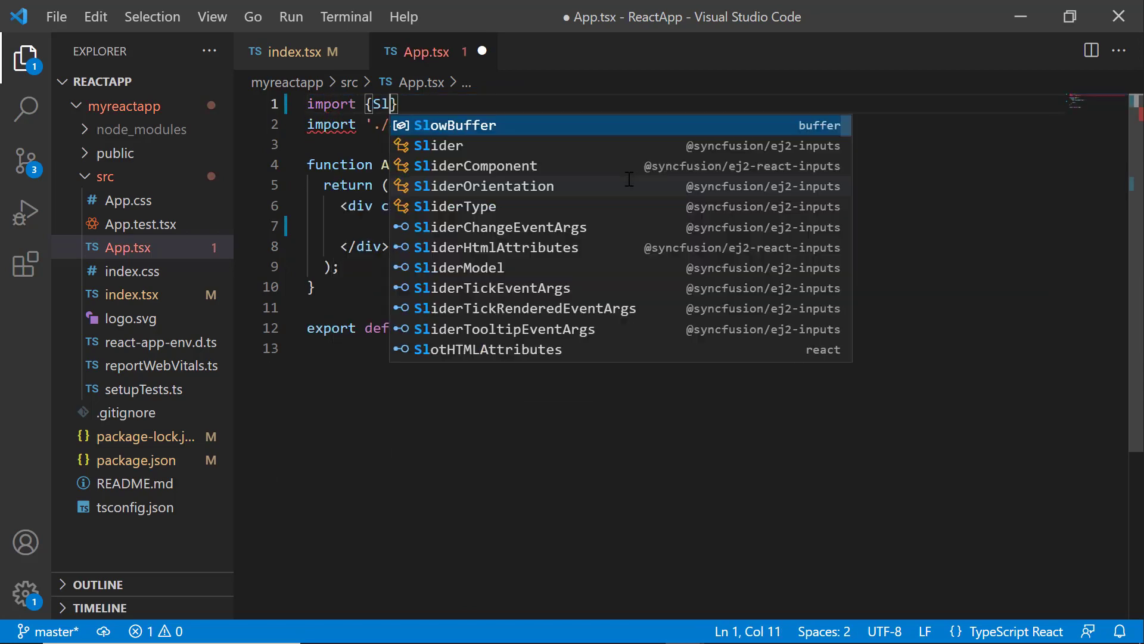
{"action": "type", "text": "iderC"}
{"action": "key", "text": "Return"}
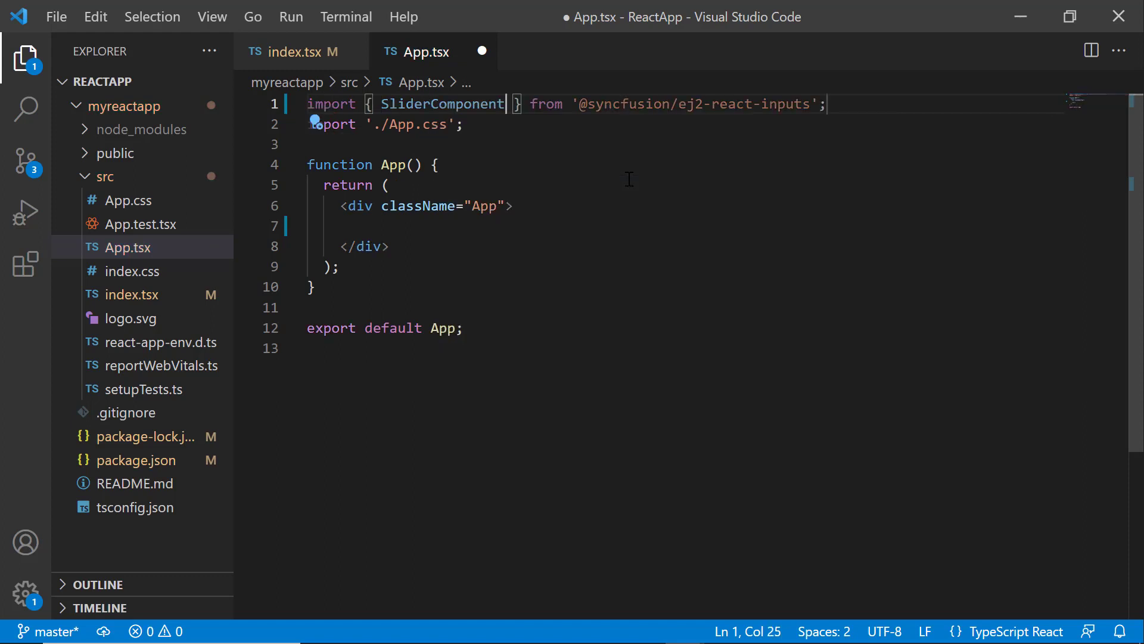
{"action": "left_click", "coordinate": [466, 327]}
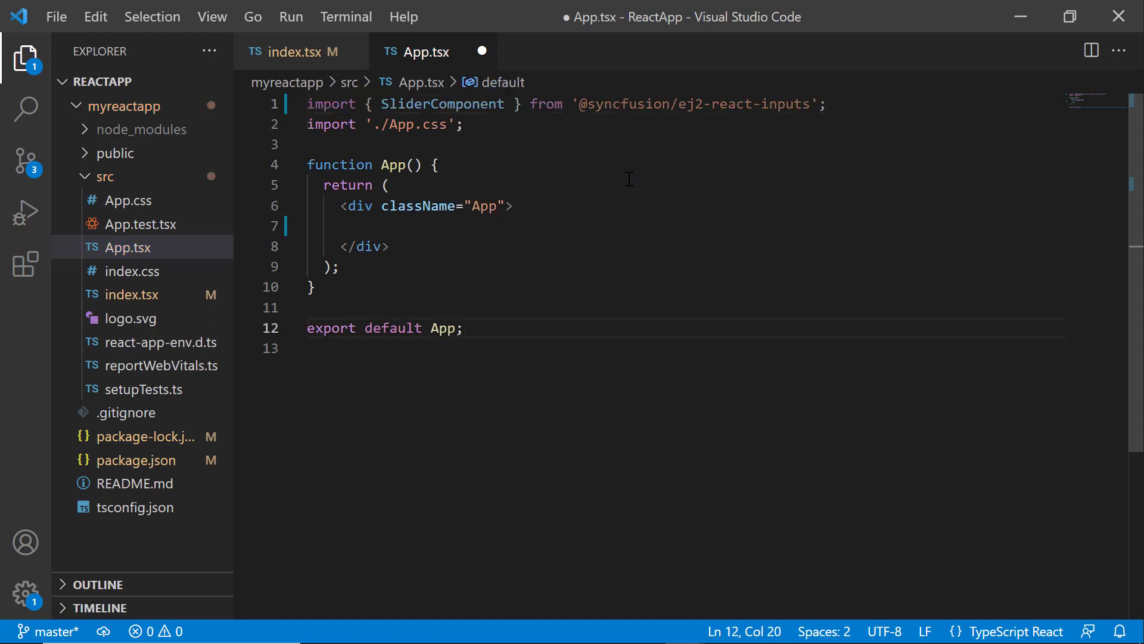
{"action": "left_click", "coordinate": [429, 246]}
{"action": "left_click", "coordinate": [433, 225]}
{"action": "left_click", "coordinate": [128, 201]}
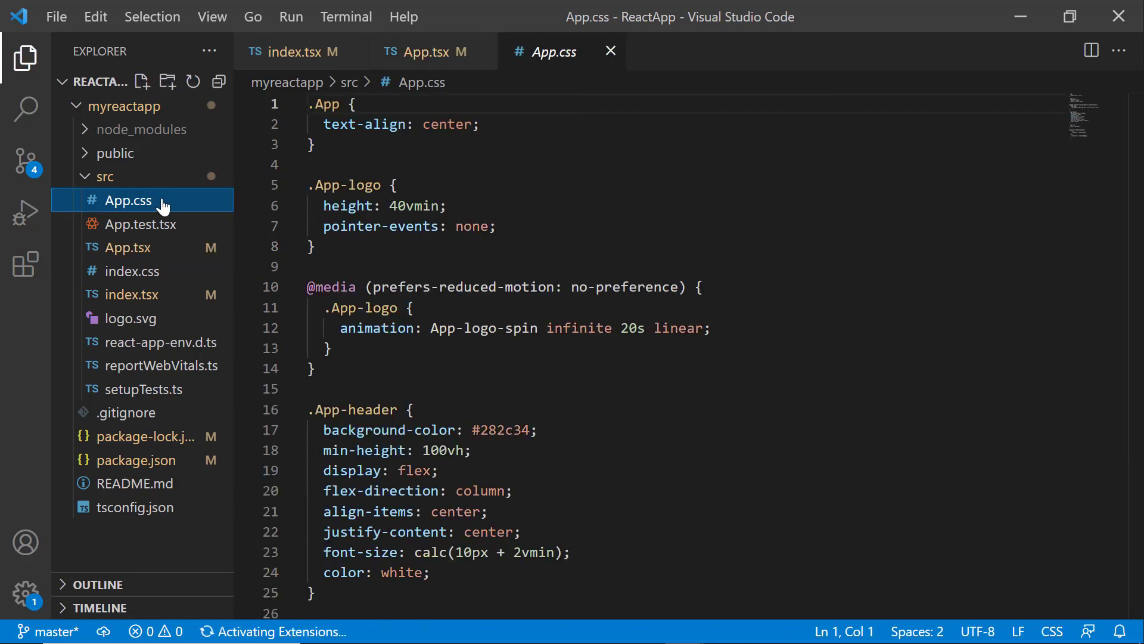
{"action": "left_click", "coordinate": [622, 394]}
{"action": "key", "text": "ctrl+a"}
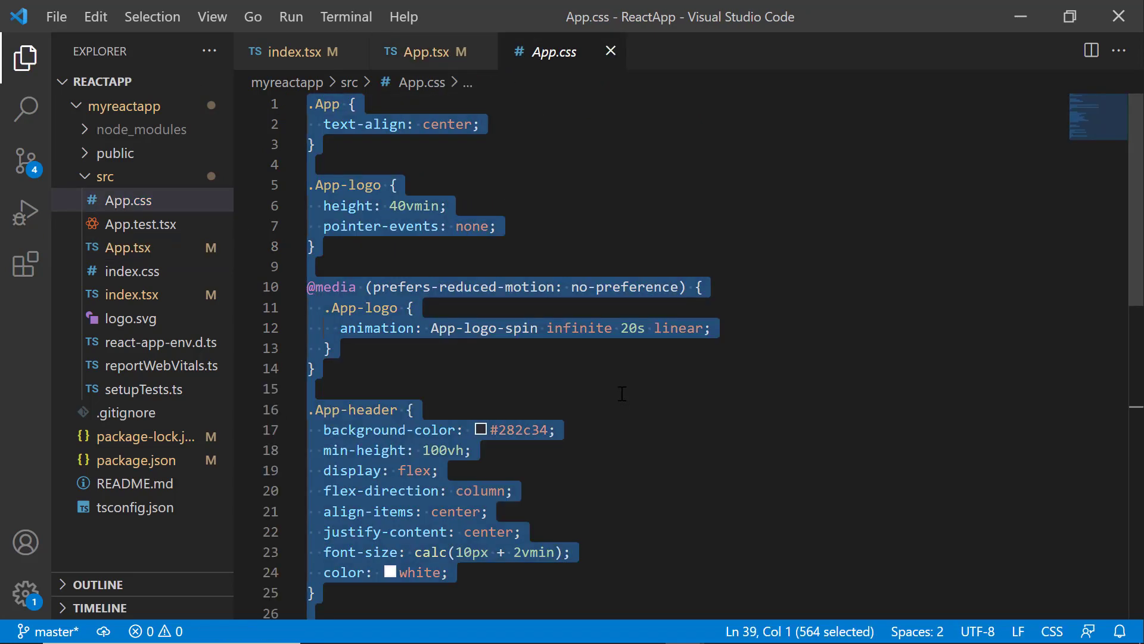
{"action": "key", "text": "Delete"}
{"action": "type", "text": "@import \"../node_modules/@syncfusion/ej2-base/styles/material.css\"; @import \"../node_modules/@syncfusion/ej2-buttons/styles/material.css\"; @import \"../node_modules/@syncfusion/ej2-popups/styles/material.css\"; @import \"../node_modules/@syncfusion/ej2-react-inputs/styles/material.css\";"}
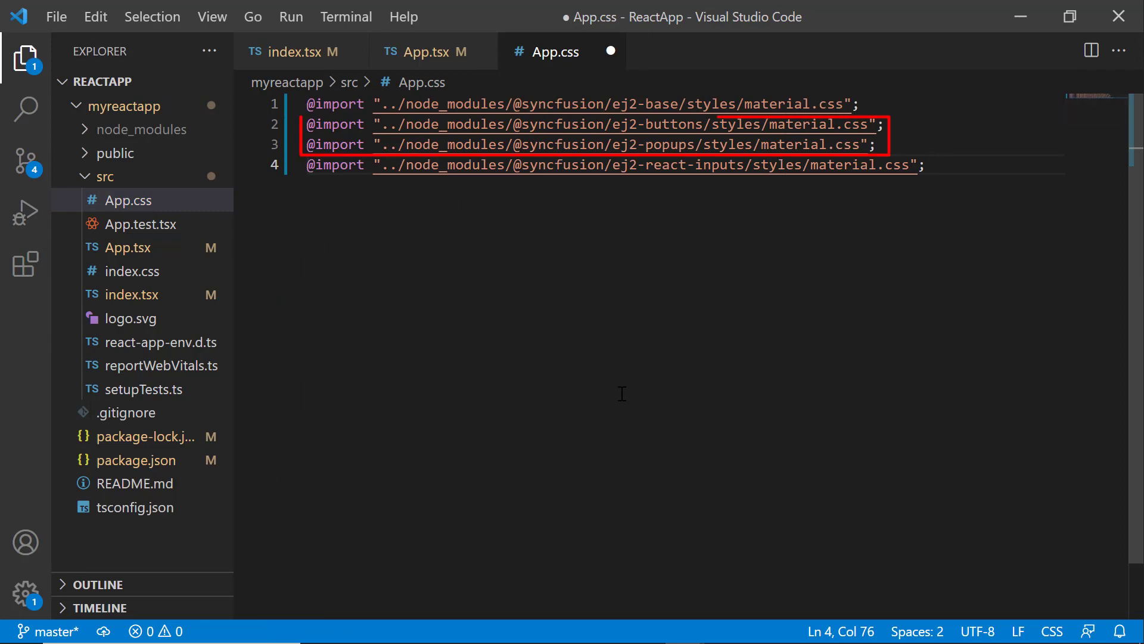
{"action": "key", "text": "Return"}
{"action": "key", "text": "Return"}
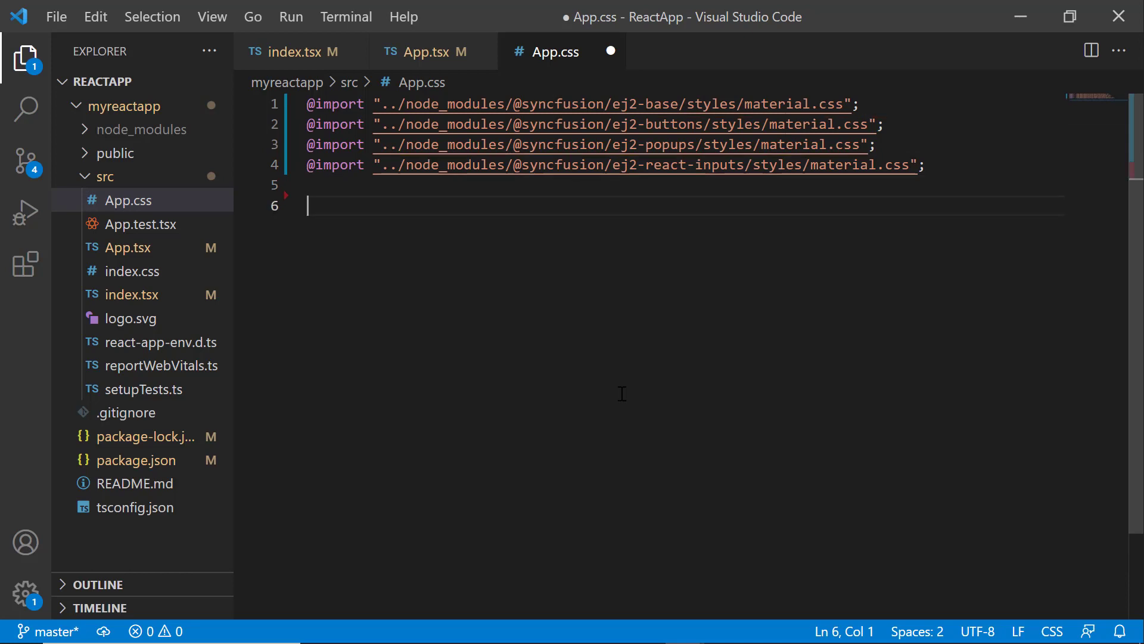
{"action": "key", "text": "ctrl+s"}
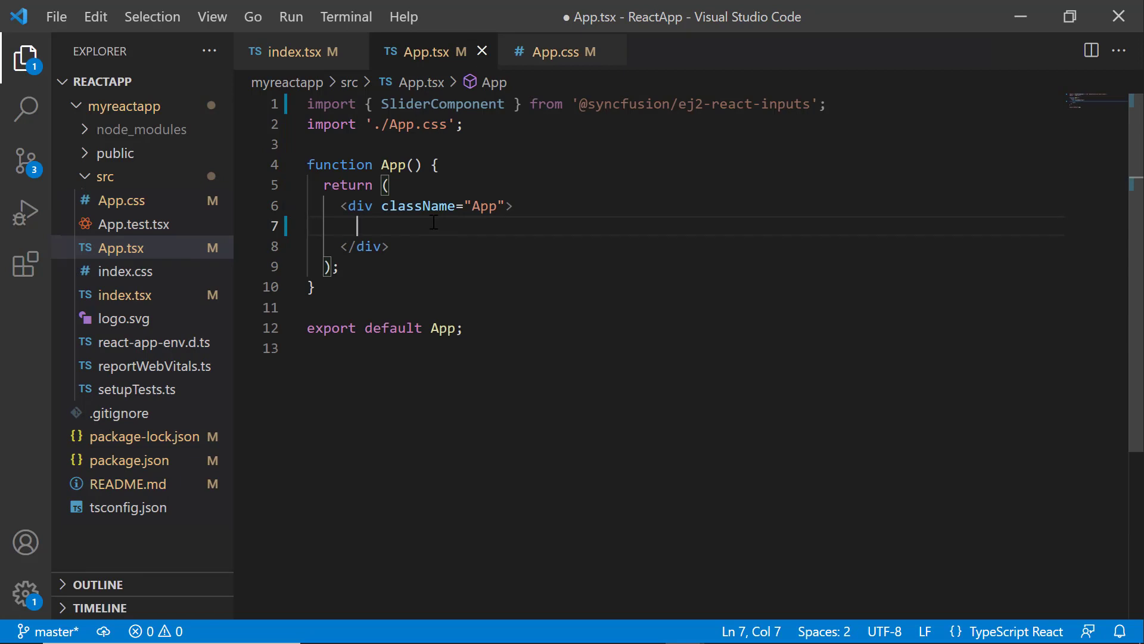
{"action": "type", "text": "<"}
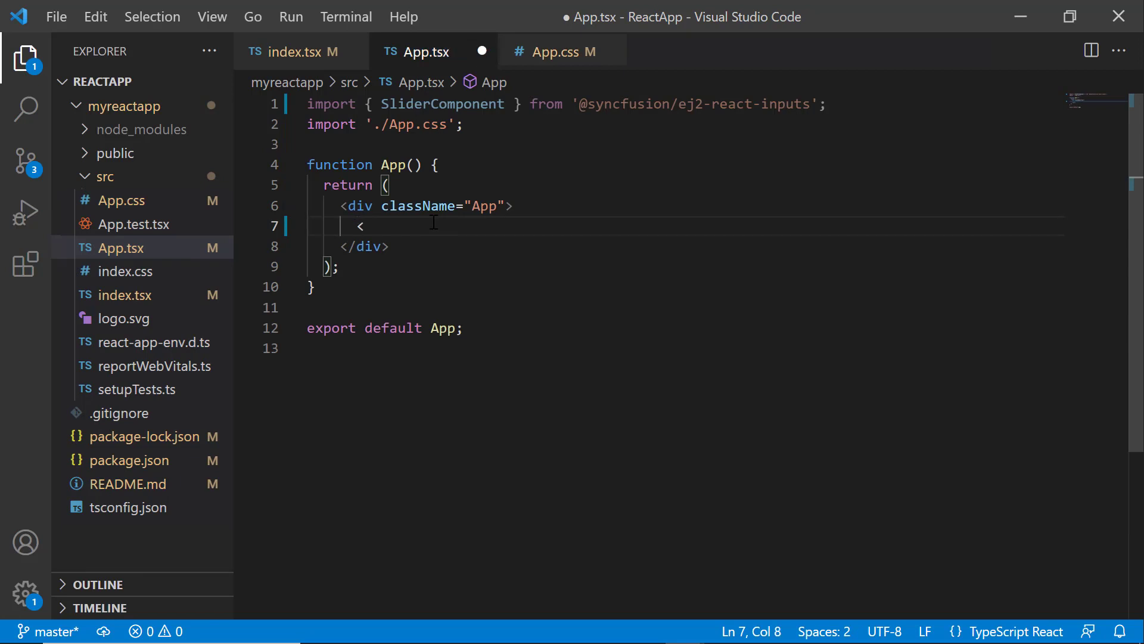
{"action": "type", "text": "SliderComponent></SliderComponent>"}
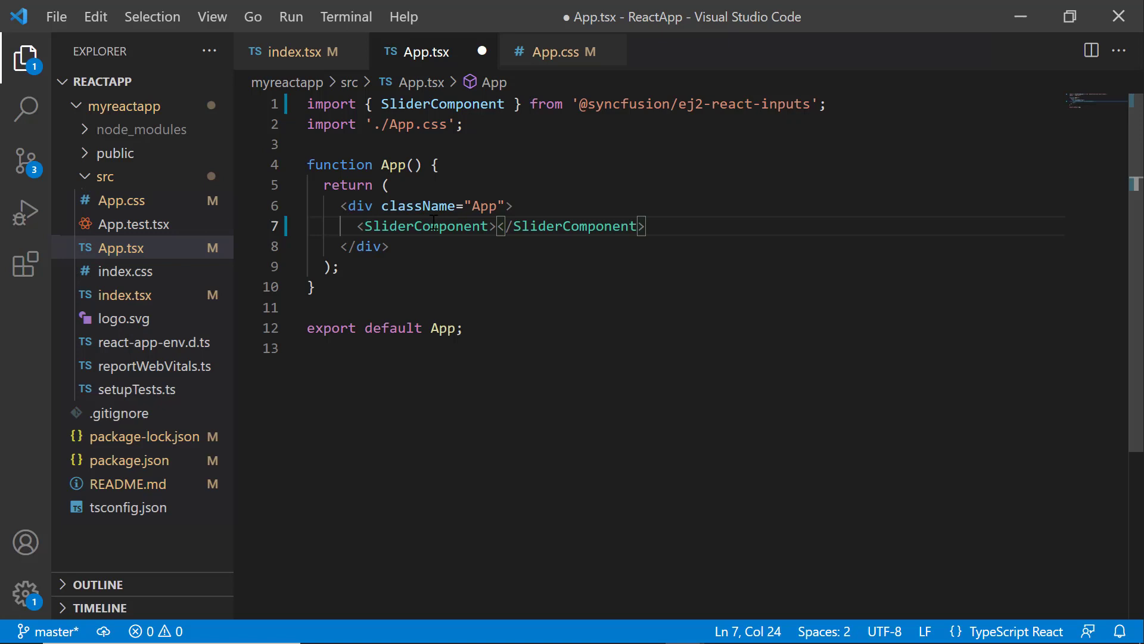
Insert a SliderComponent with value={30} on line 7 of App.tsx and save.
{"action": "key", "text": "Return"}
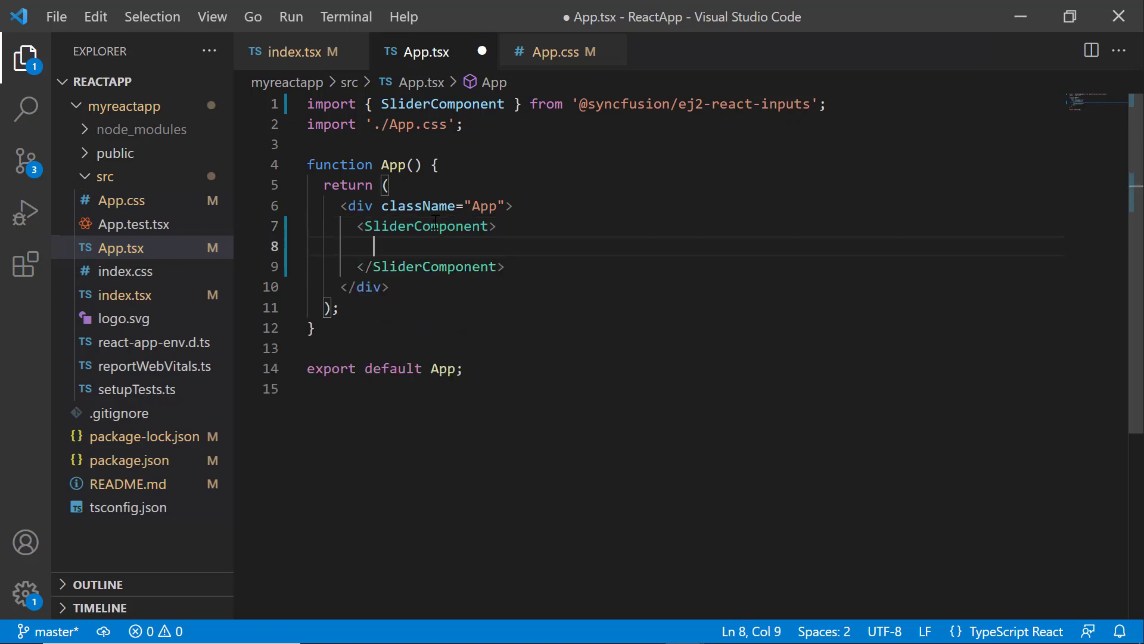
{"action": "left_click", "coordinate": [491, 225]}
{"action": "type", "text": "v"}
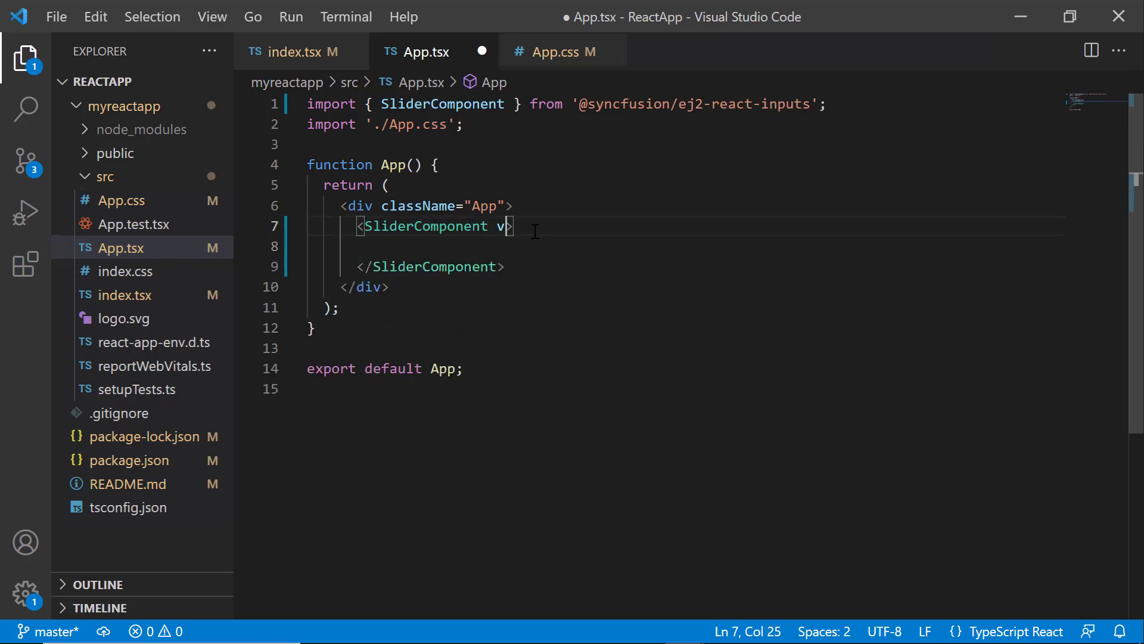
{"action": "type", "text": "a"}
{"action": "key", "text": "Tab"}
{"action": "type", "text": "="}
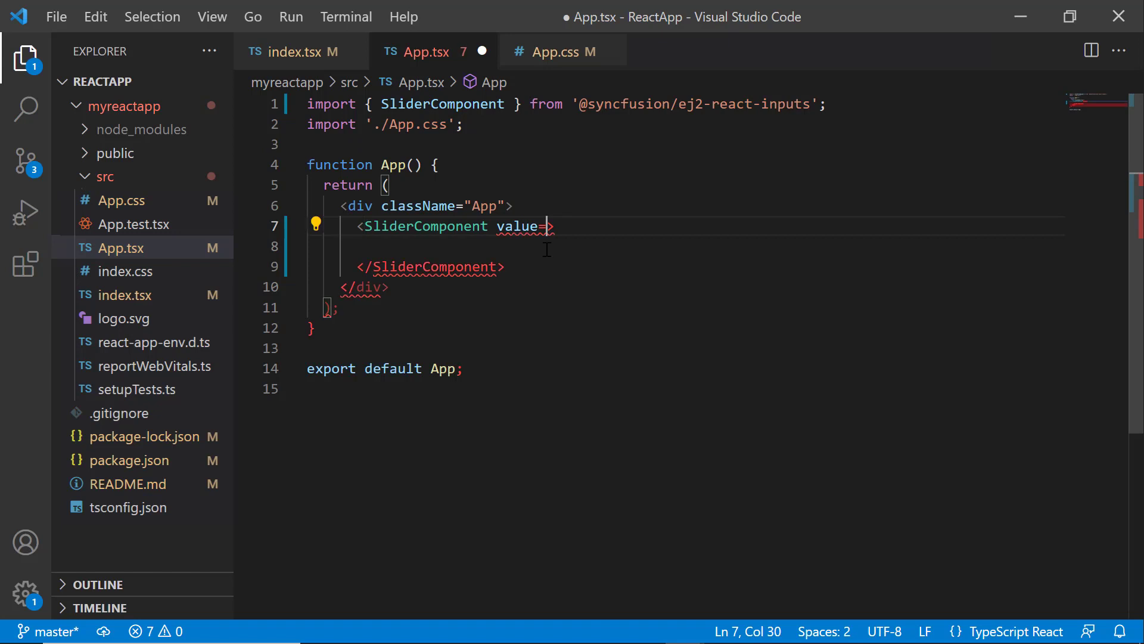
{"action": "type", "text": "{30"}
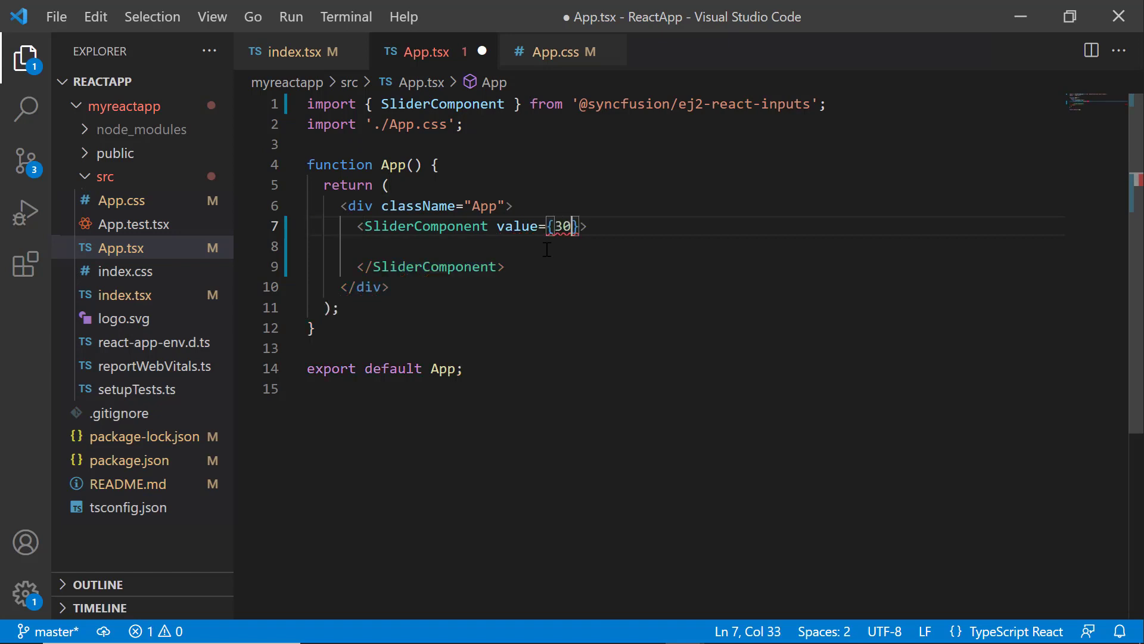
{"action": "key", "text": "ctrl+s"}
{"action": "left_click", "coordinate": [615, 246]}
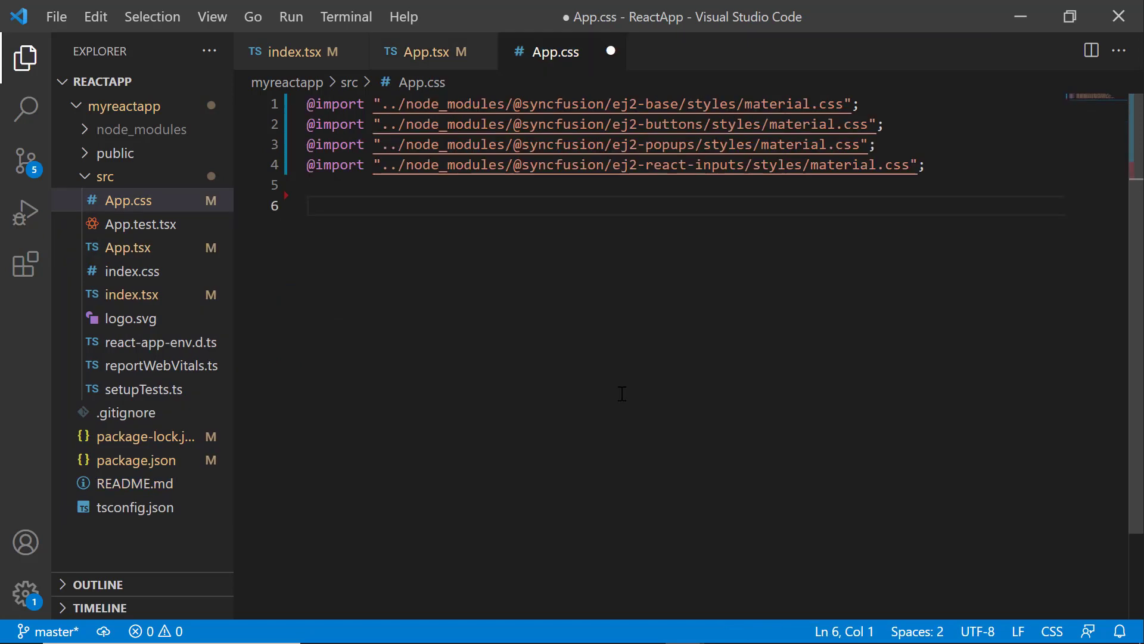
Paste the .App { padding-top: 40px; } rule into App.css and save.
{"action": "type", "text": ".App {   padding-top:40px; }"}
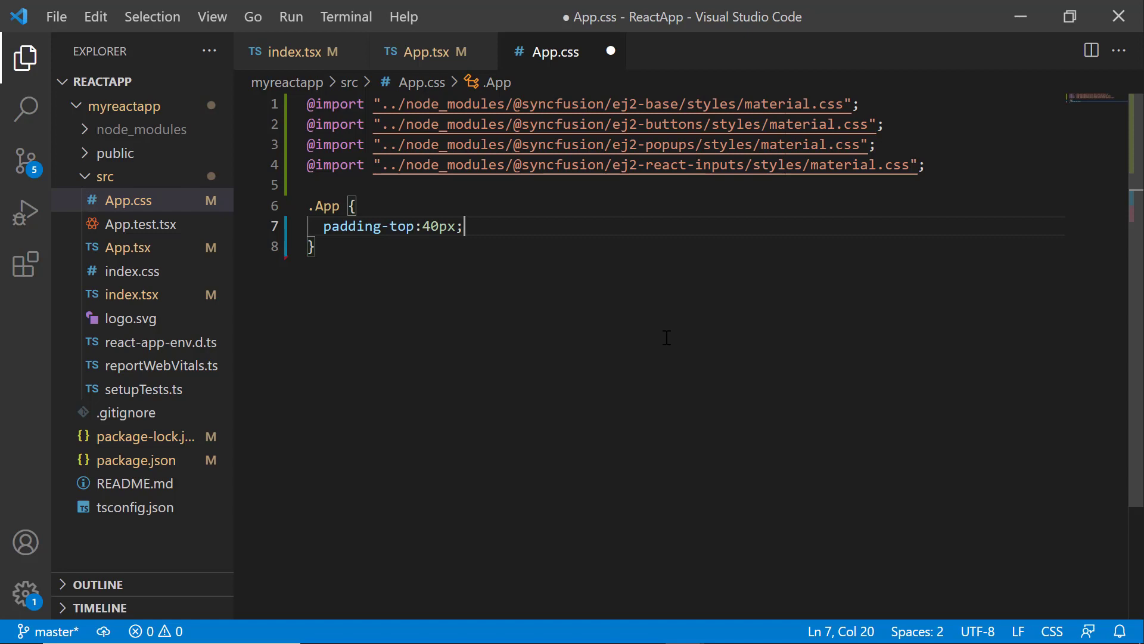
{"action": "key", "text": "ctrl+s"}
Run npm start in the integrated terminal to serve the app at localhost:3000.
{"action": "key", "text": "ctrl+grave"}
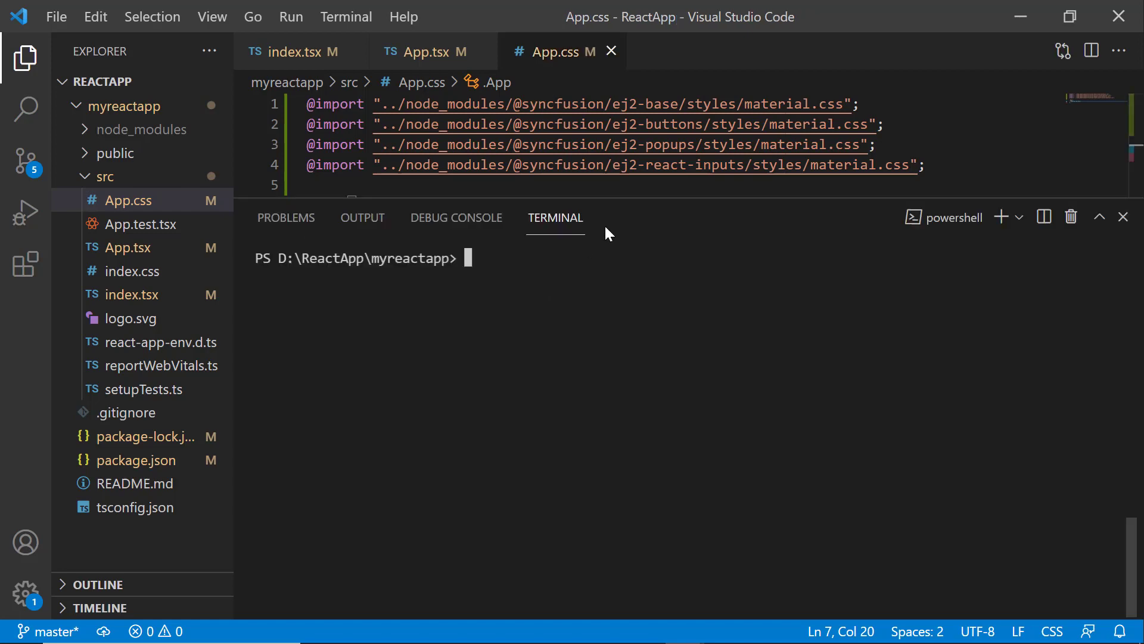
{"action": "type", "text": "npm"}
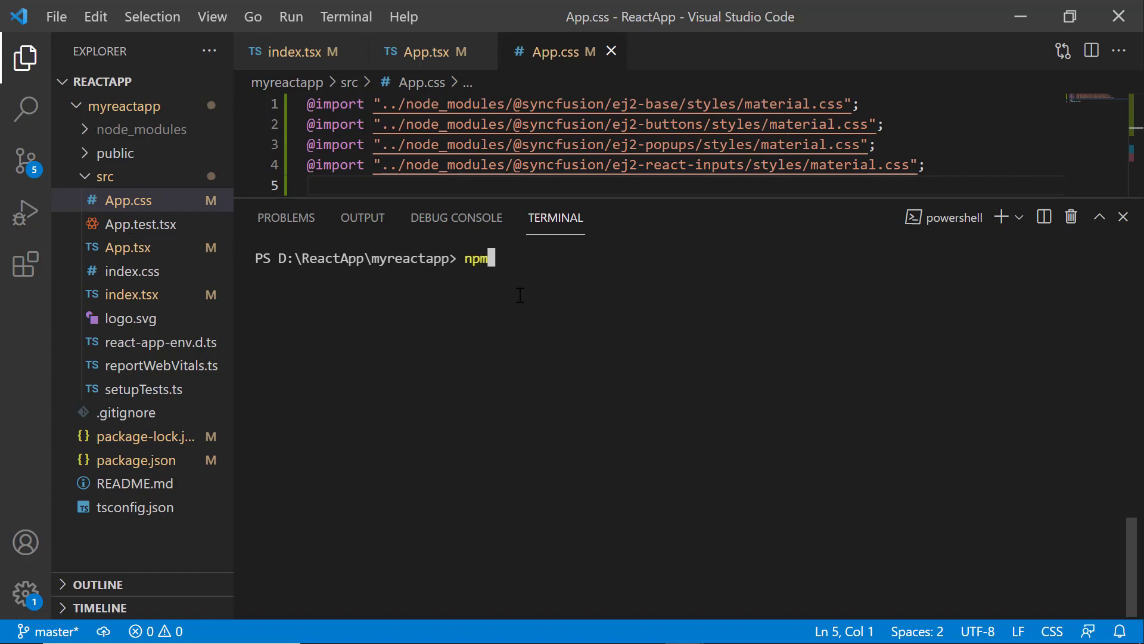
{"action": "type", "text": " start"}
{"action": "key", "text": "Return"}
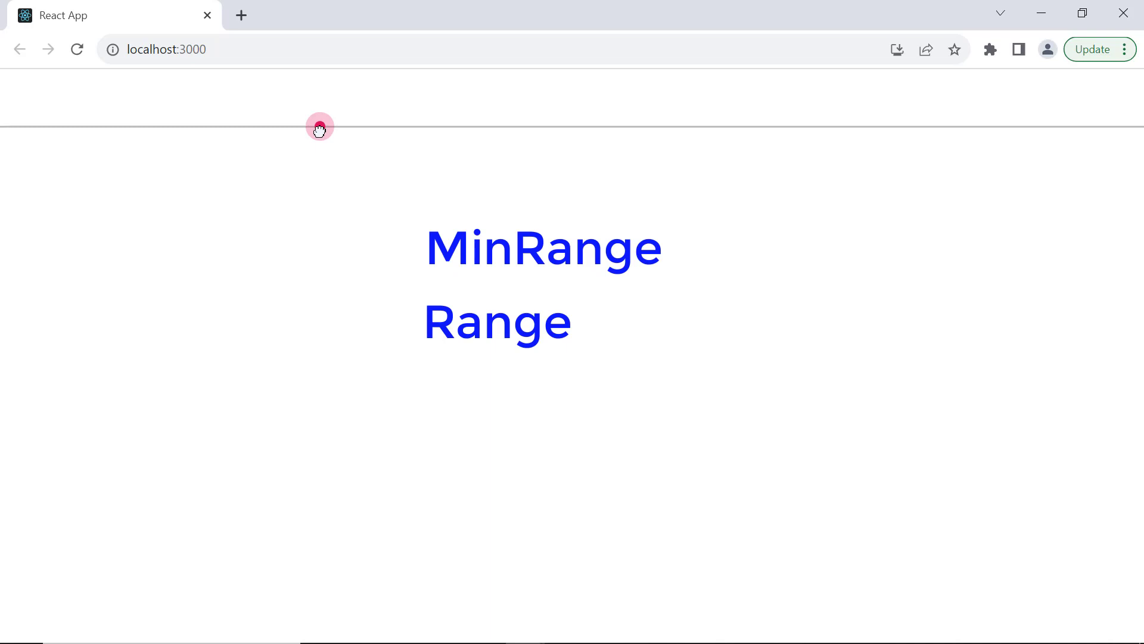
Add type='MinRange' after value={30} in App.tsx, save, and preview it in Chrome.
{"action": "key", "text": "alt+Tab"}
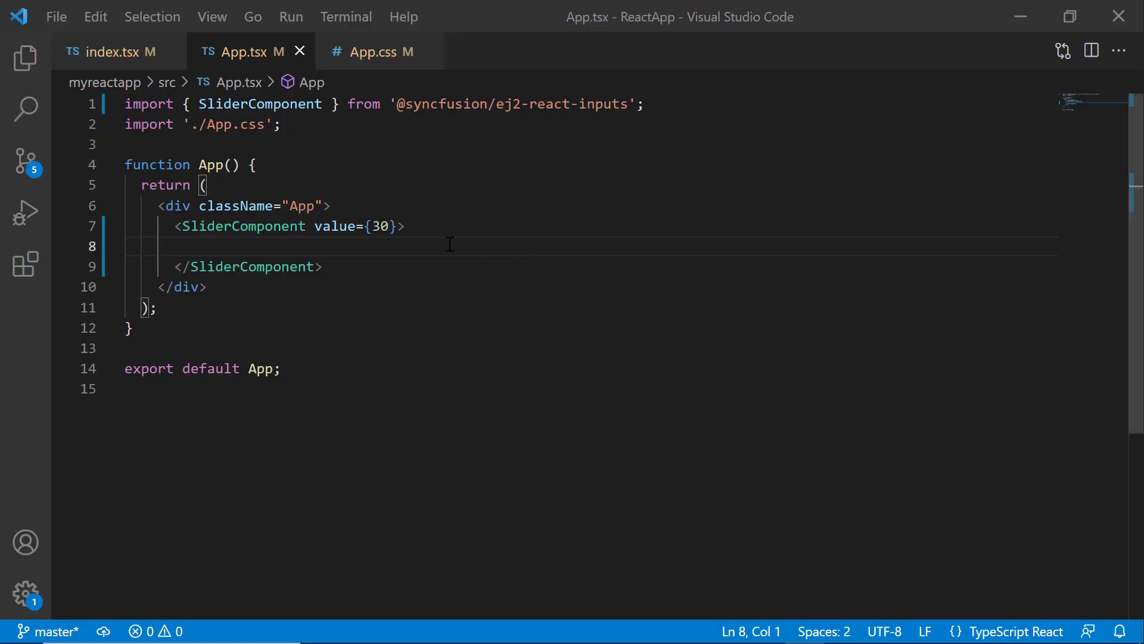
{"action": "left_click", "coordinate": [398, 226]}
{"action": "type", "text": "type"}
{"action": "key", "text": "Escape"}
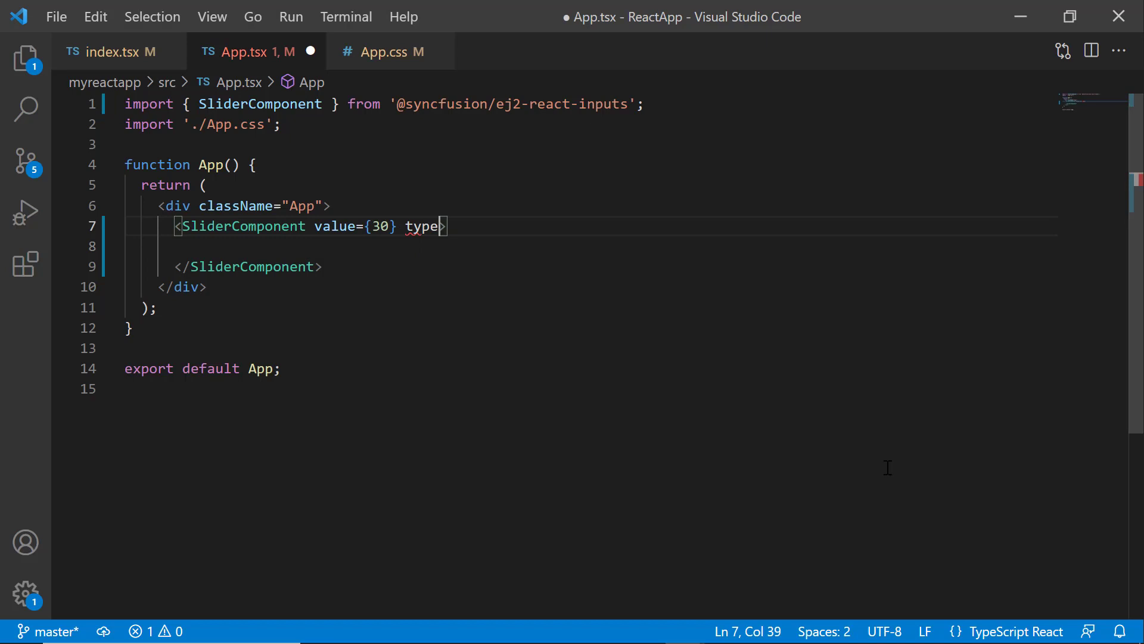
{"action": "type", "text": "=''"}
{"action": "key", "text": "Down"}
{"action": "key", "text": "Return"}
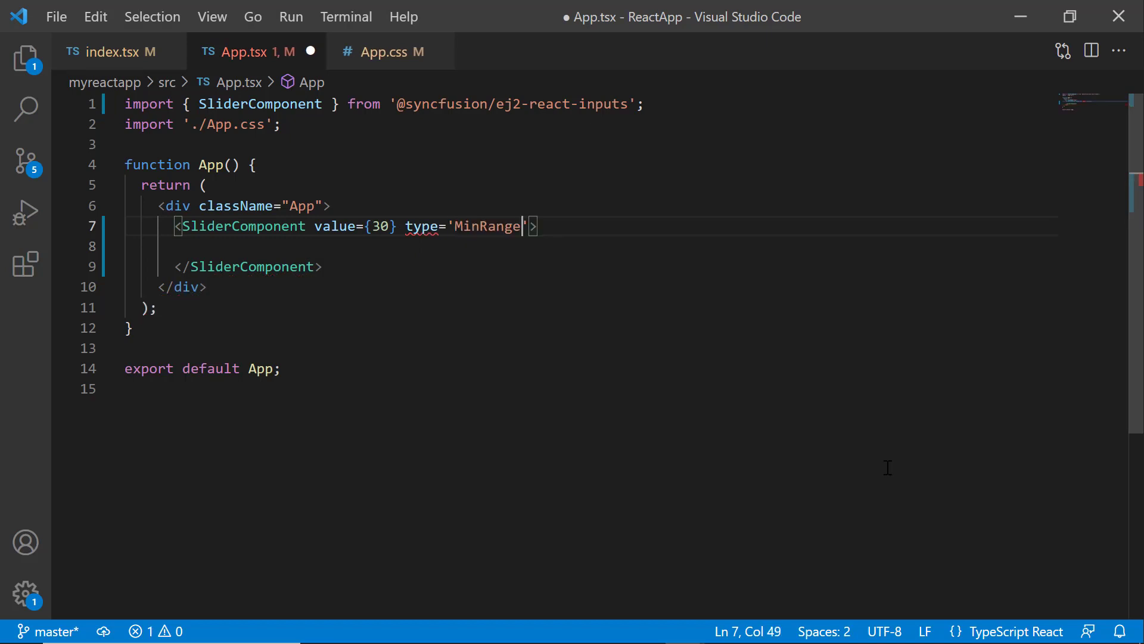
{"action": "key", "text": "ctrl+s"}
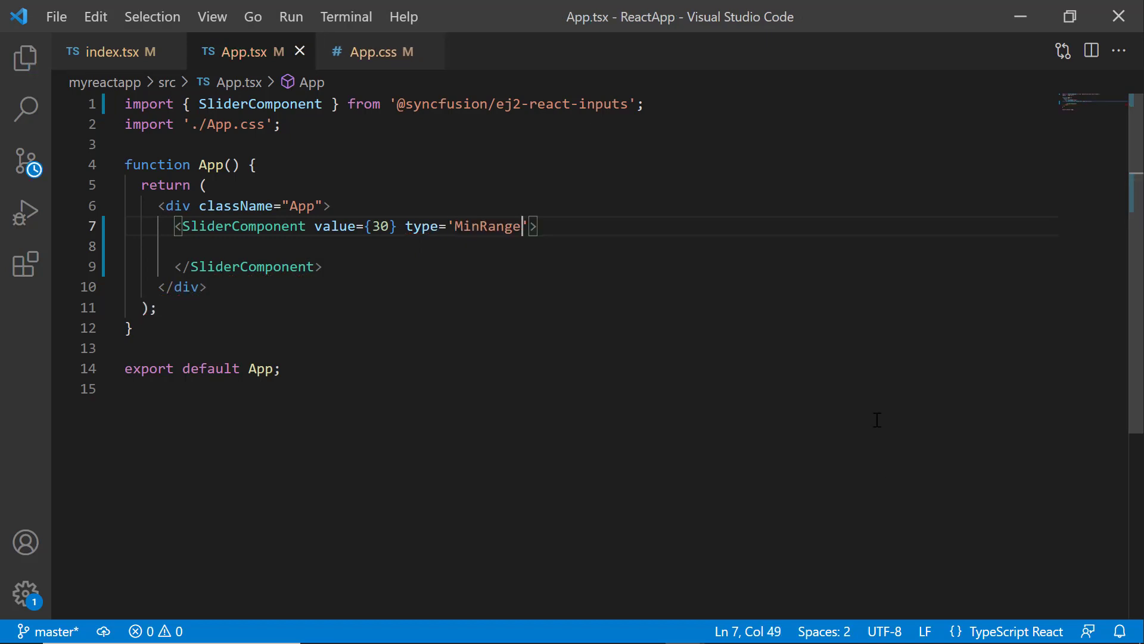
{"action": "key", "text": "alt+Tab"}
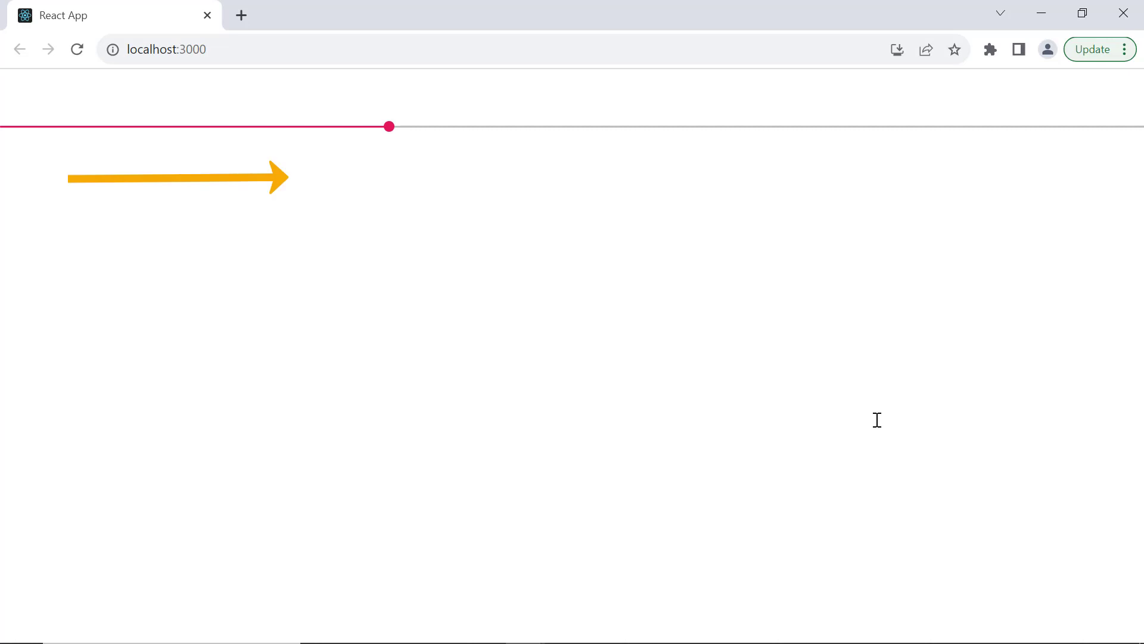
{"action": "key", "text": "alt+Tab"}
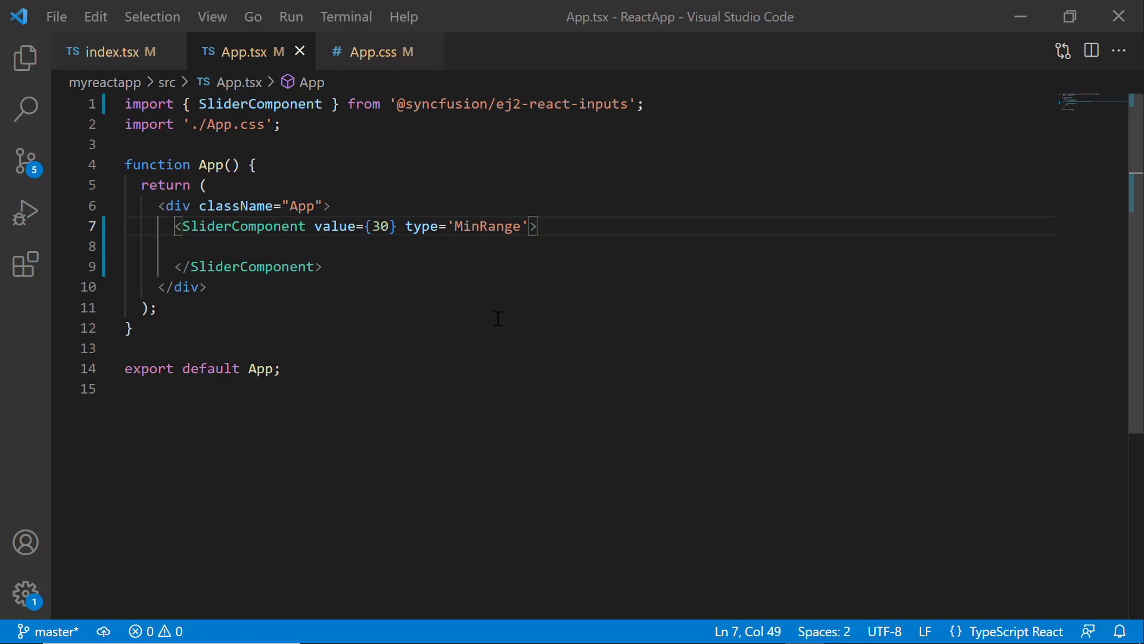
Change the slider to type='Range' with value [30,70], save, and view it in Chrome.
{"action": "double_click", "coordinate": [487, 226]}
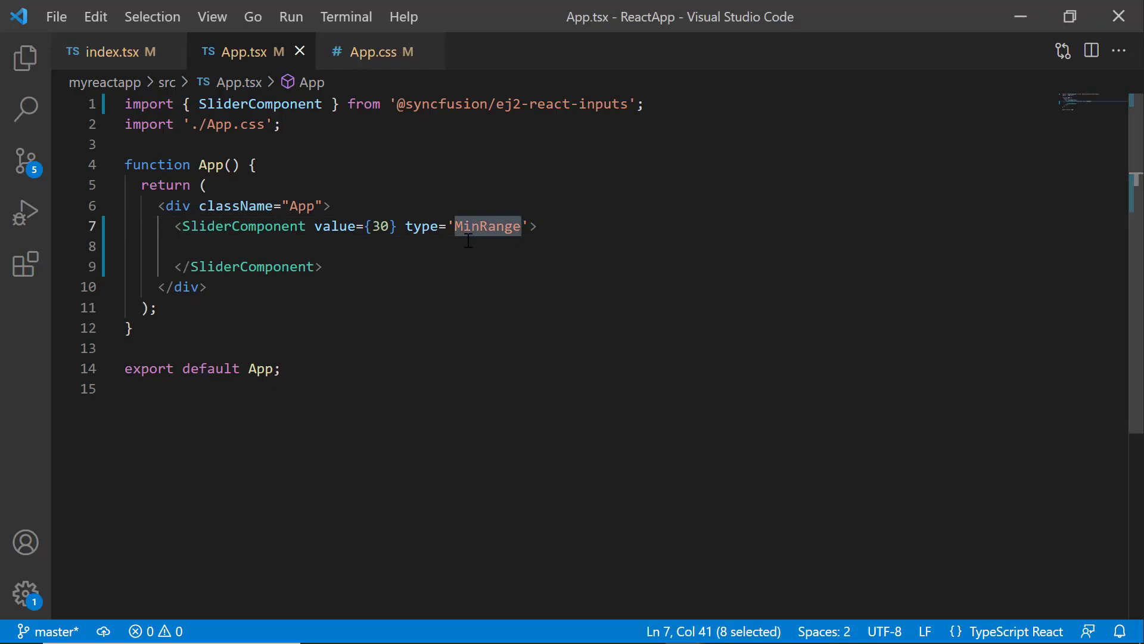
{"action": "type", "text": "Ran"}
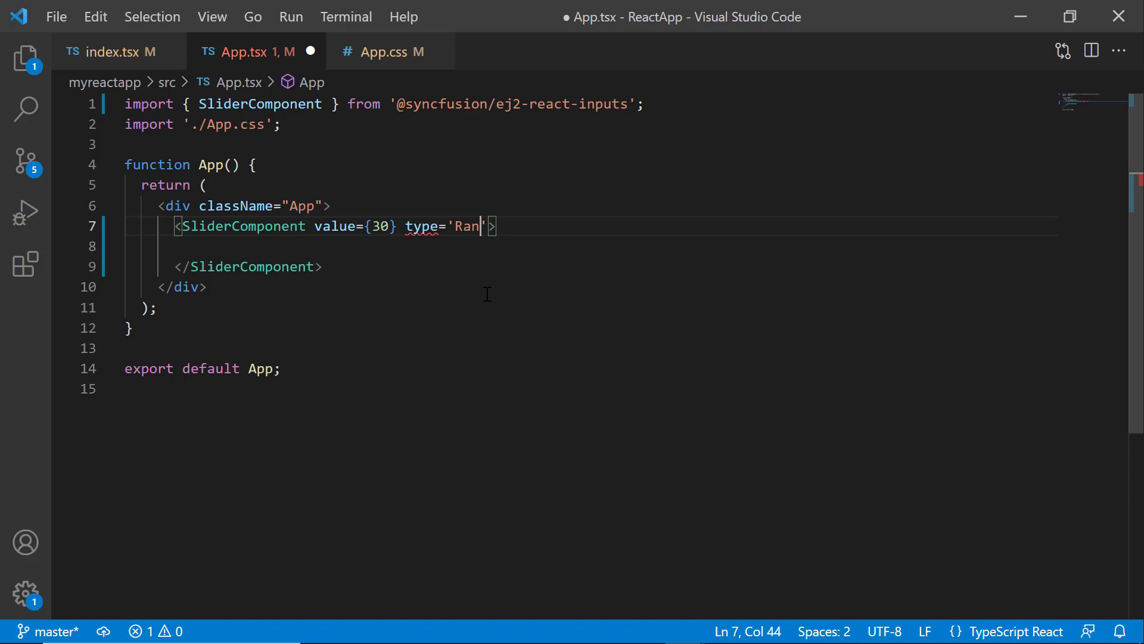
{"action": "type", "text": "ge"}
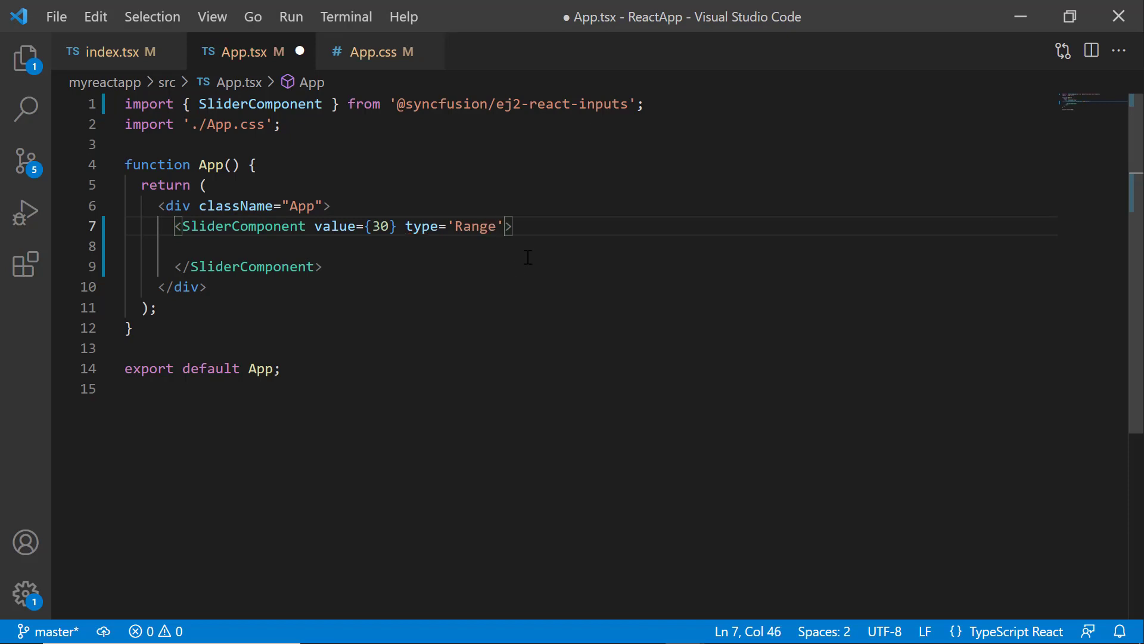
{"action": "double_click", "coordinate": [383, 227]}
{"action": "type", "text": "["}
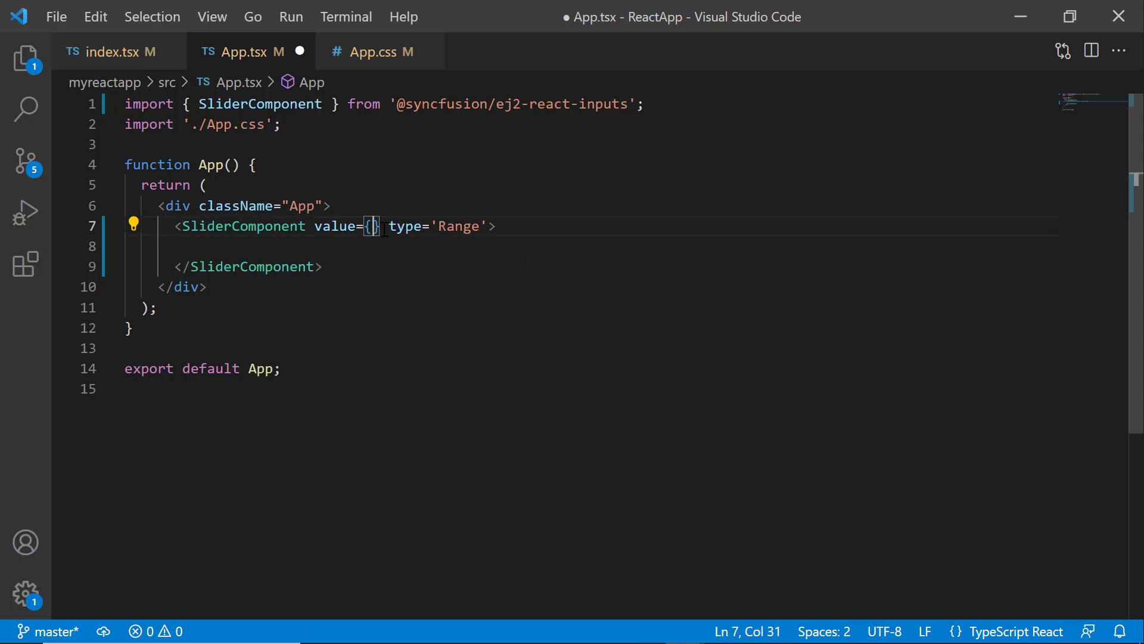
{"action": "type", "text": "30"}
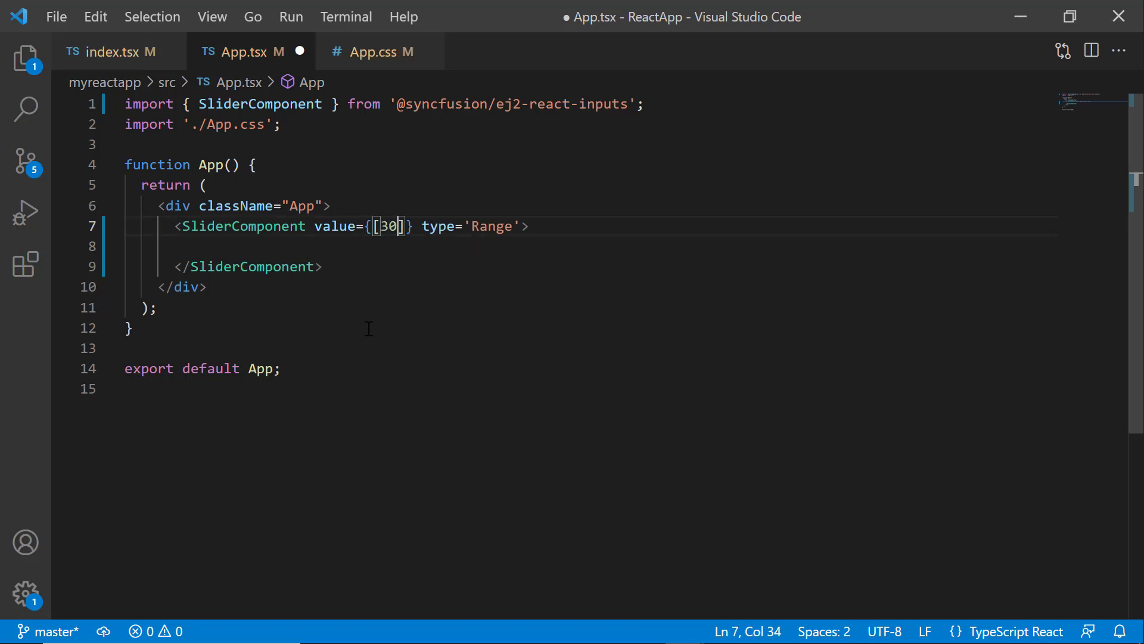
{"action": "type", "text": ",70"}
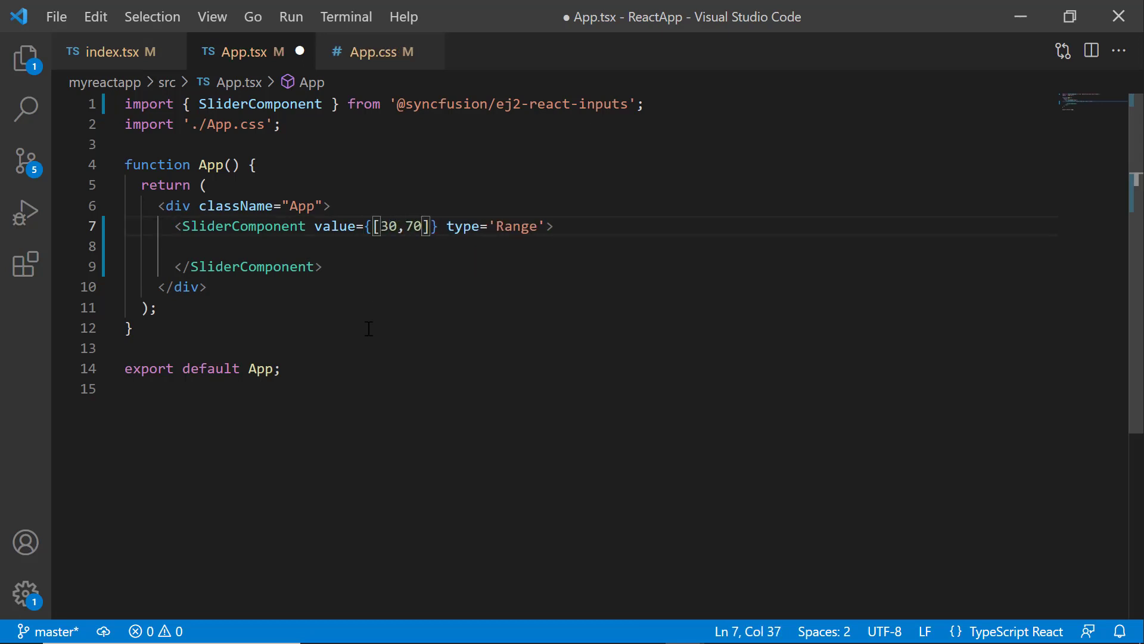
{"action": "left_click", "coordinate": [570, 231]}
{"action": "key", "text": "ctrl+s"}
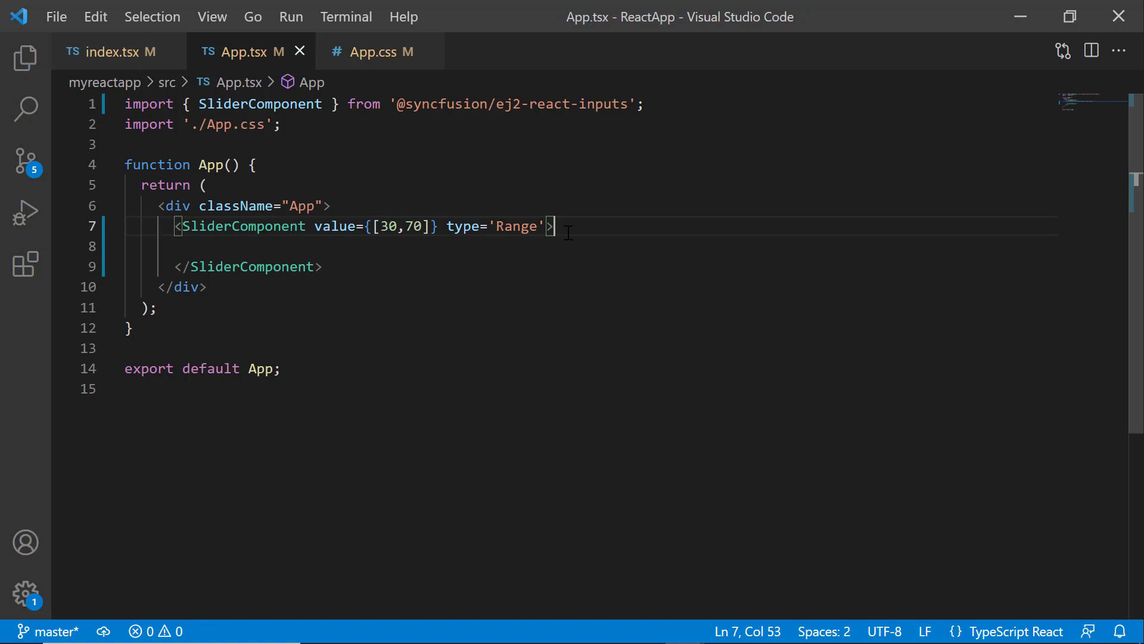
{"action": "key", "text": "alt+Tab"}
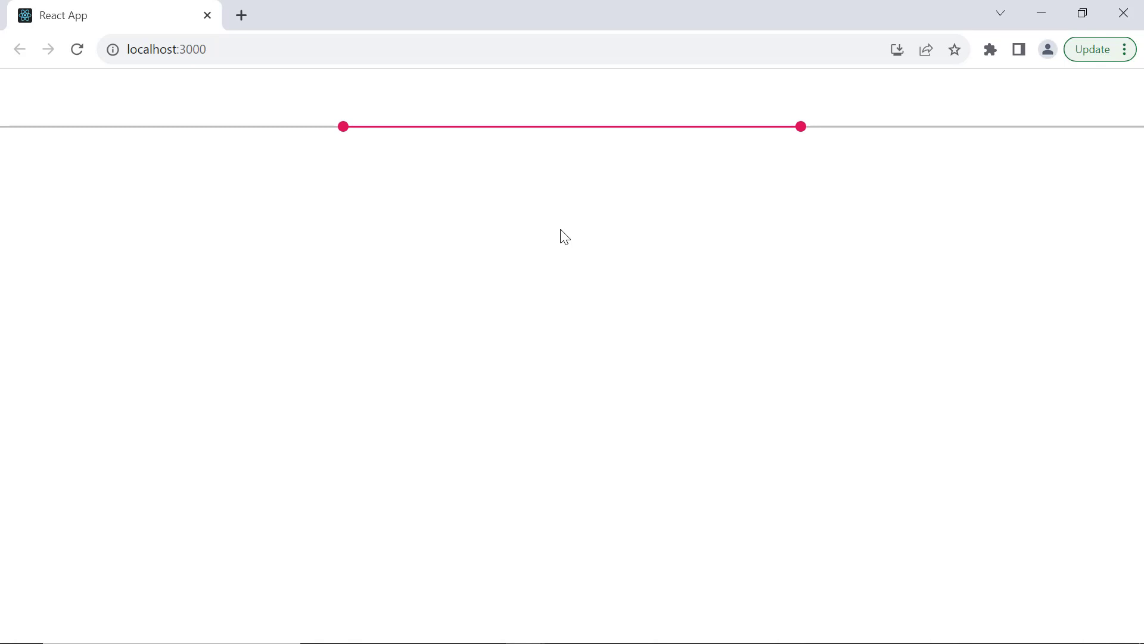
Add tooltip={{isVisible:true}} to the SliderComponent and save App.tsx.
{"action": "key", "text": "alt+Tab"}
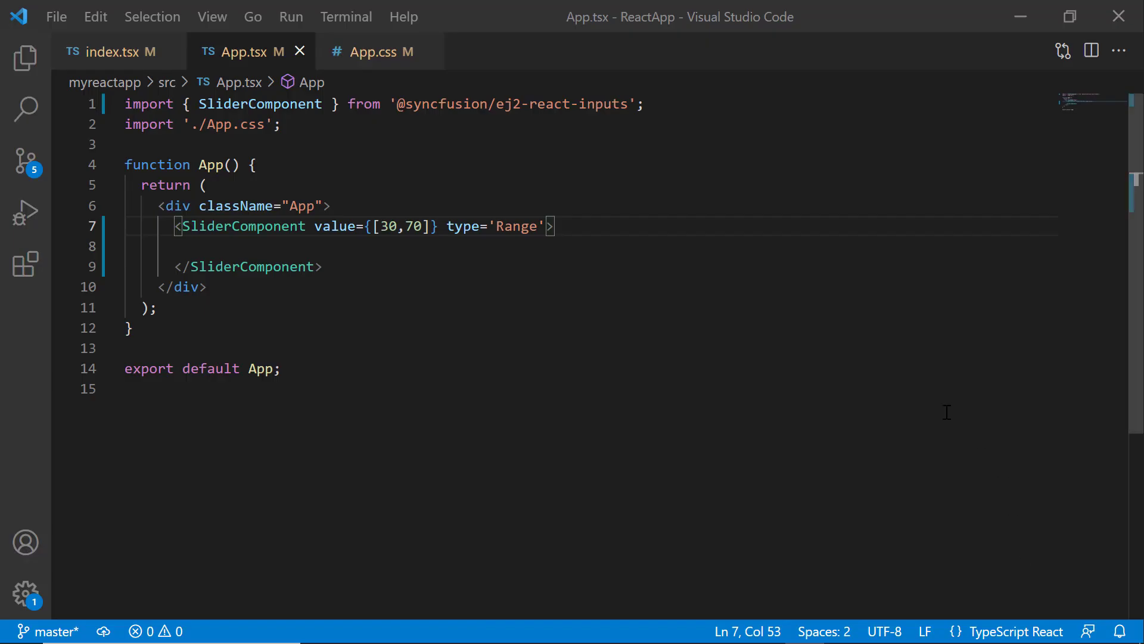
{"action": "key", "text": "Return"}
{"action": "type", "text": "too"}
{"action": "key", "text": "Tab"}
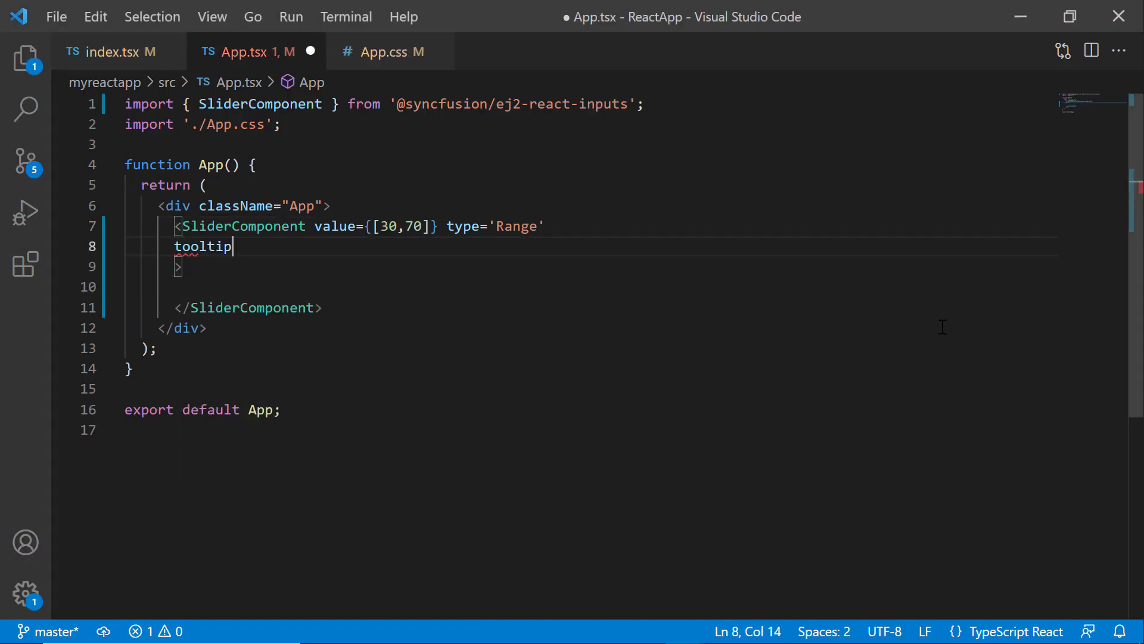
{"action": "type", "text": "={"}
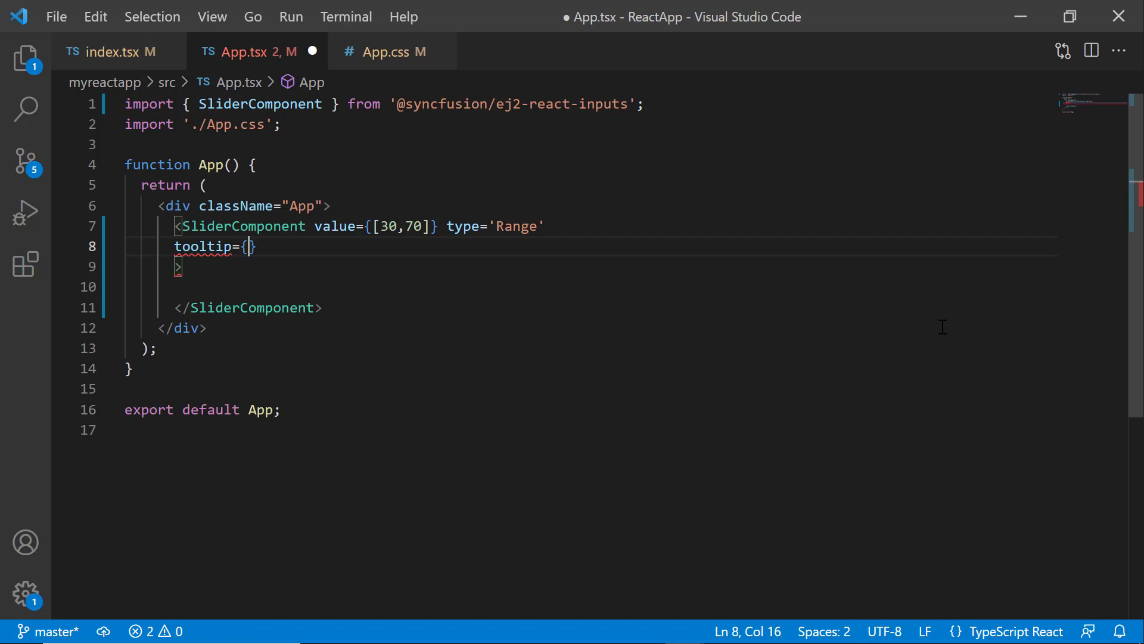
{"action": "type", "text": "{is"}
{"action": "key", "text": "Tab"}
{"action": "type", "text": ":"}
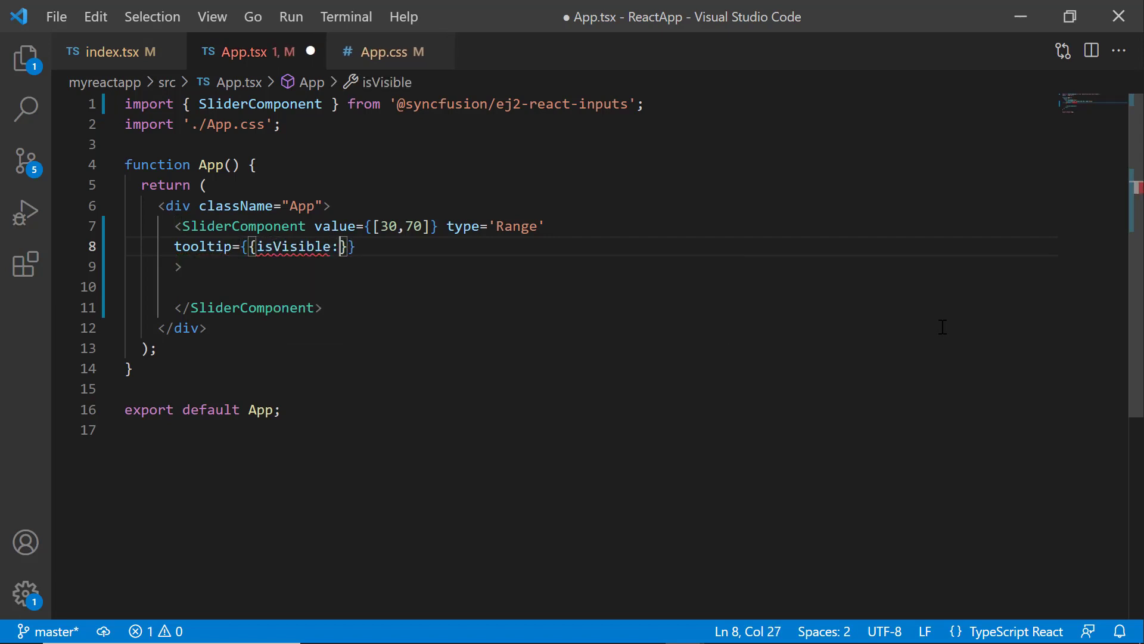
{"action": "type", "text": "tr"}
{"action": "key", "text": "Tab"}
{"action": "key", "text": "ctrl+s"}
{"action": "key", "text": "Down"}
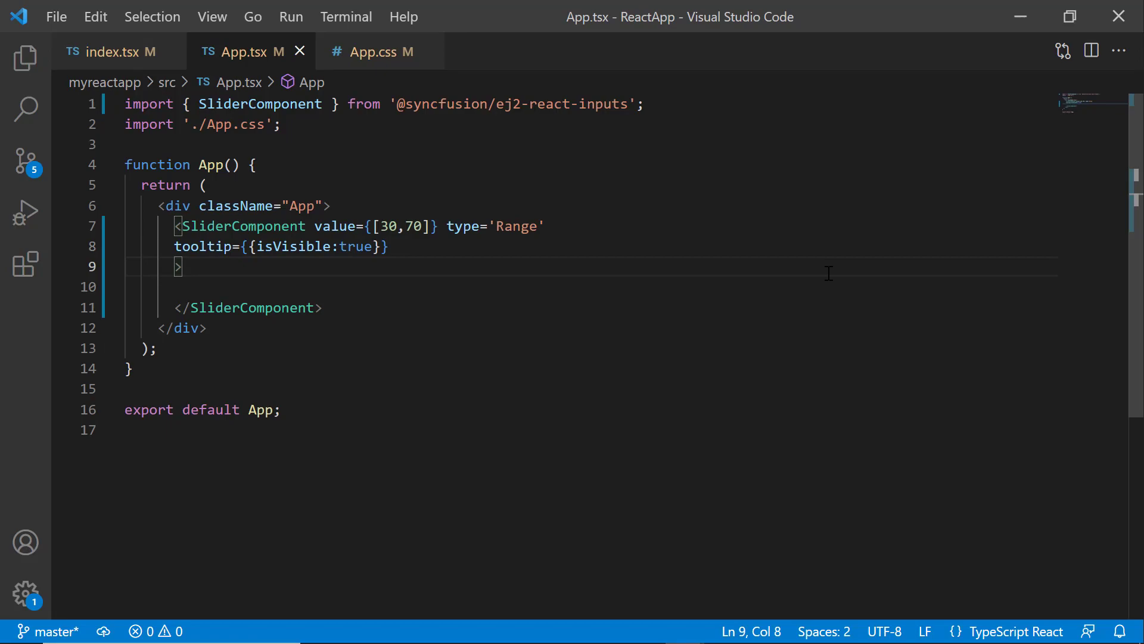
Drag the left handle at localhost:3000 to show the value tooltip (31 - 70).
{"action": "key", "text": "alt+Tab"}
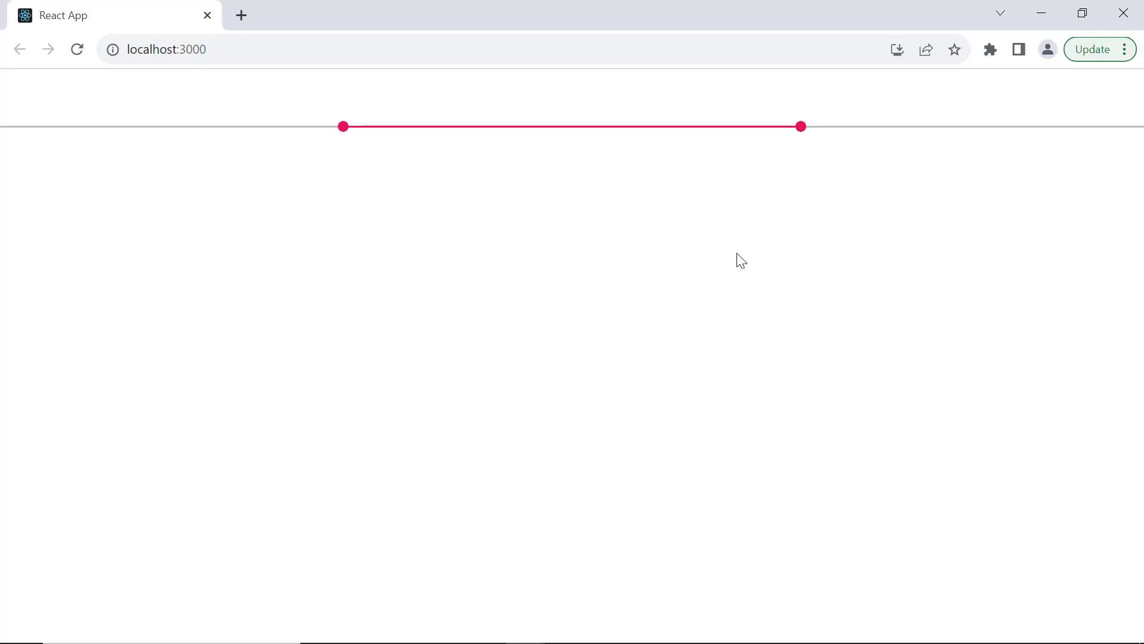
{"action": "left_click", "coordinate": [340, 126]}
{"action": "left_click_drag", "start_coordinate": [340, 127], "coordinate": [366, 126]}
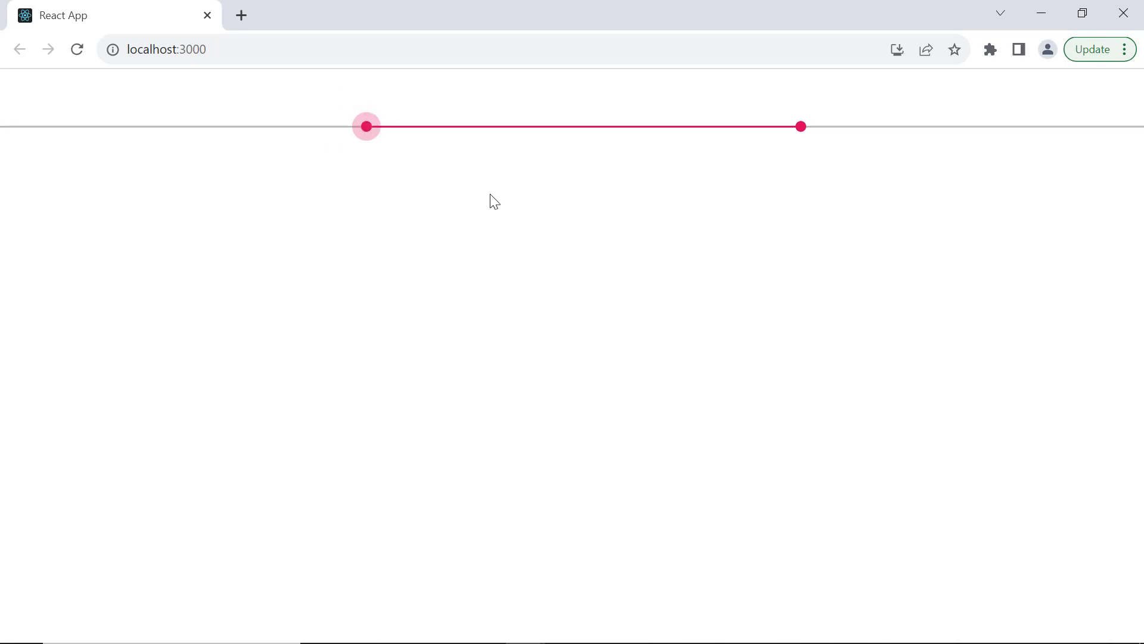
Add showOn:'Always' to the tooltip settings and save App.tsx.
{"action": "key", "text": "alt+Tab"}
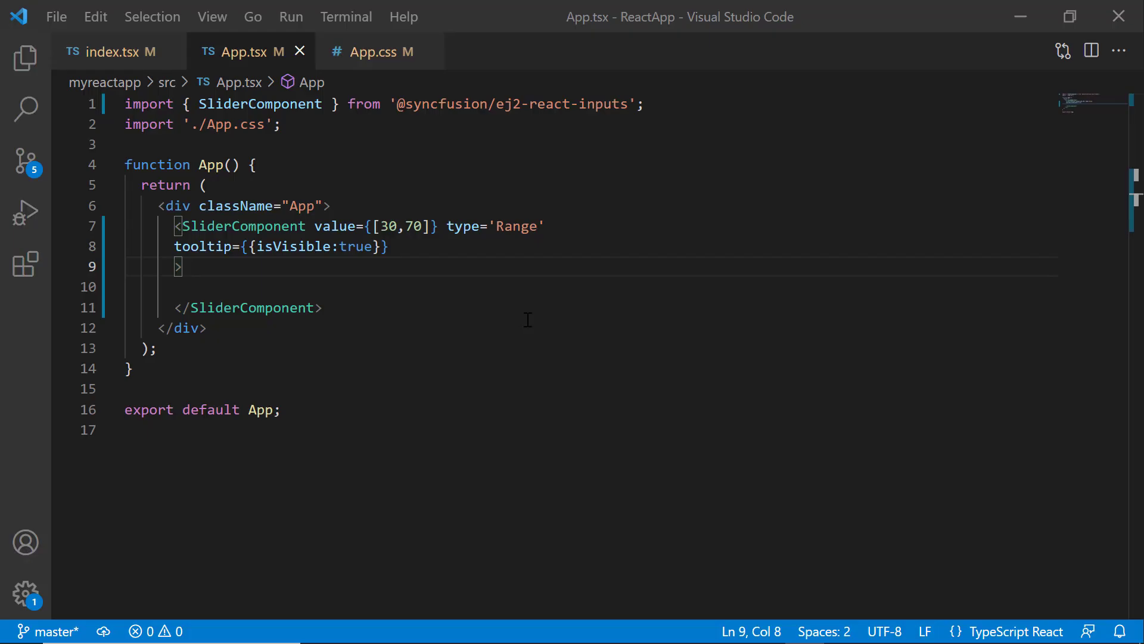
{"action": "left_click", "coordinate": [373, 247]}
{"action": "type", "text": ", sh"}
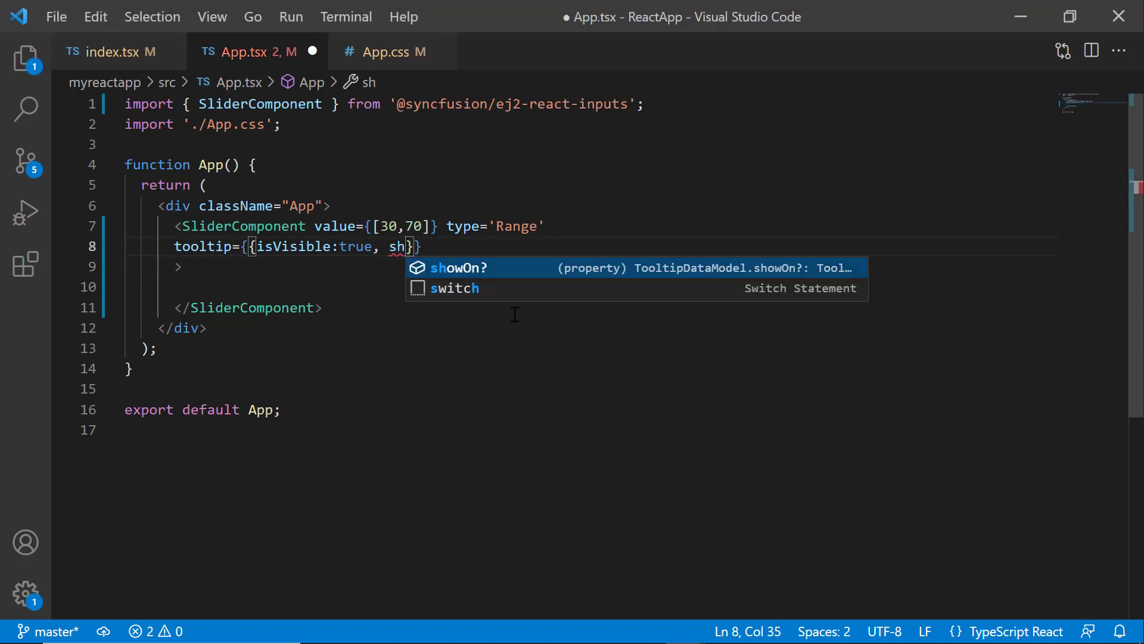
{"action": "key", "text": "Tab"}
{"action": "type", "text": ":'"}
{"action": "key", "text": "Tab"}
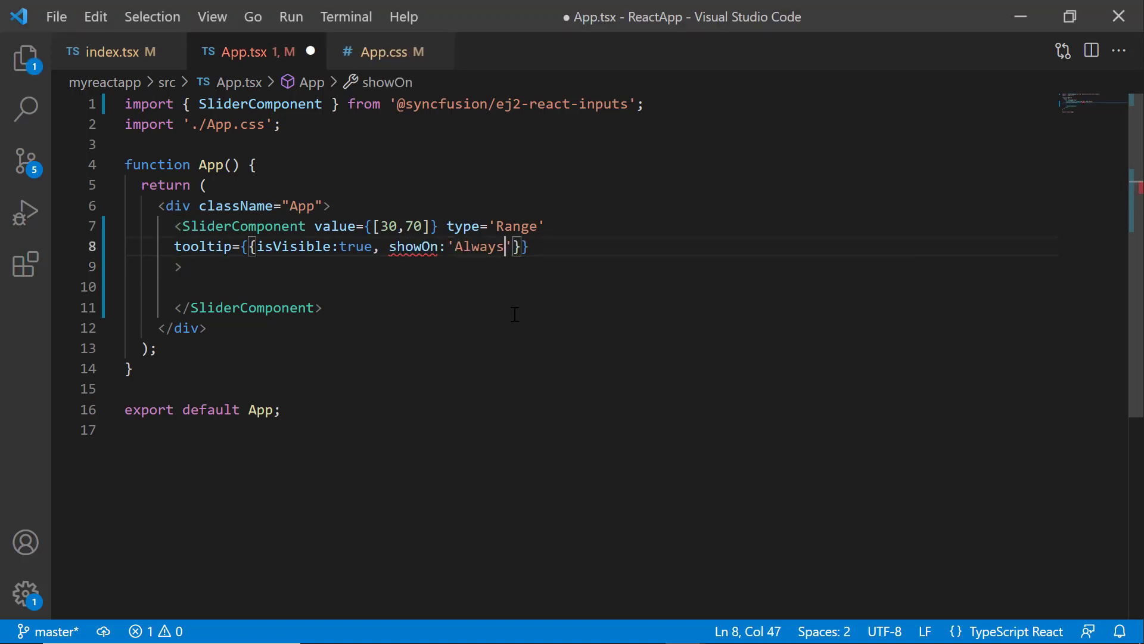
{"action": "key", "text": "ctrl+s"}
{"action": "left_click", "coordinate": [588, 266]}
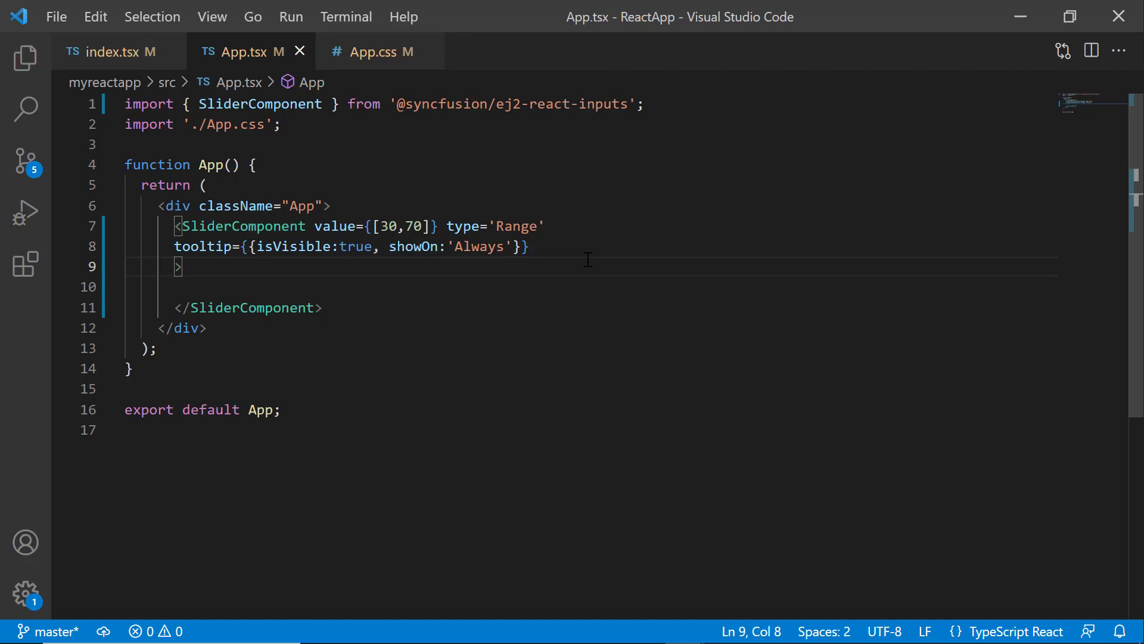
Drag the left handle in the app to confirm the tooltip stays visible.
{"action": "key", "text": "alt+Tab"}
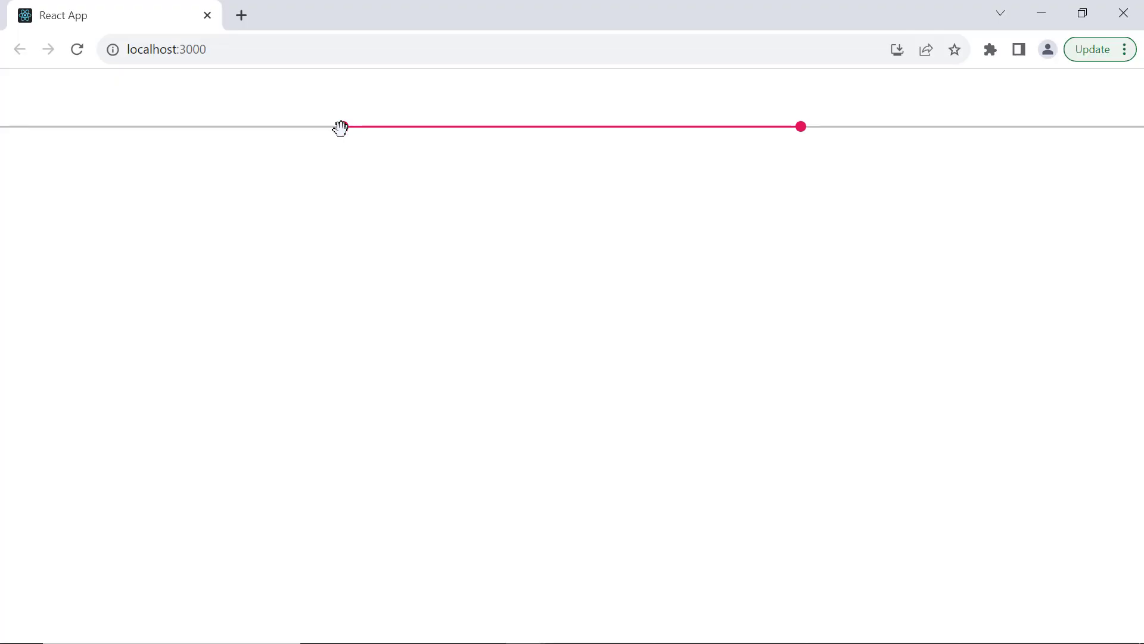
{"action": "left_click_drag", "start_coordinate": [341, 127], "coordinate": [355, 127]}
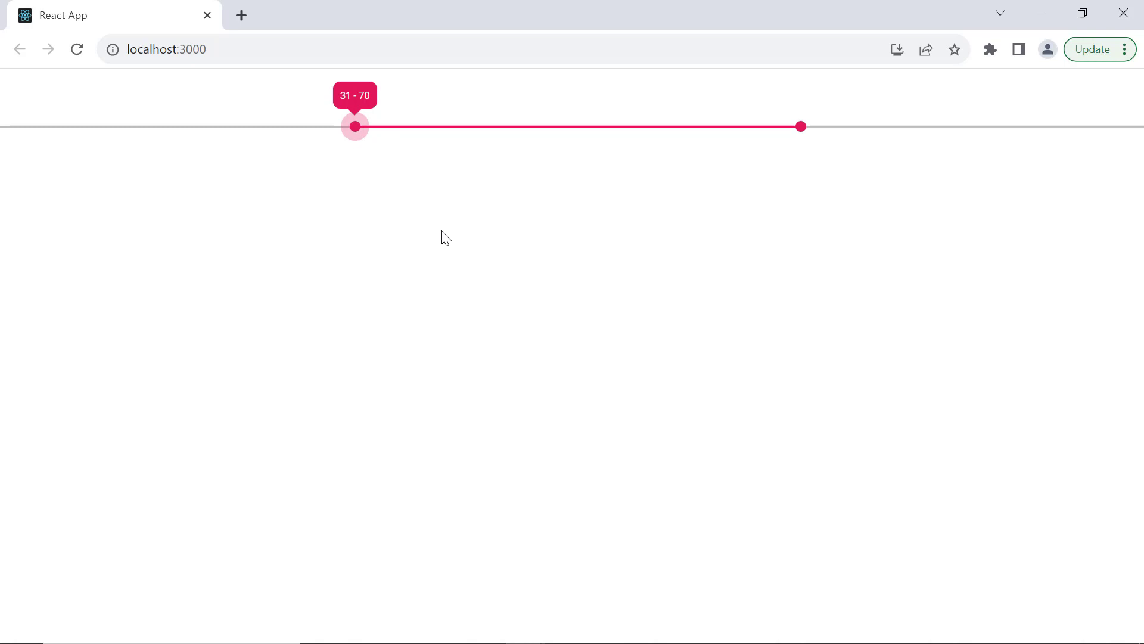
{"action": "key", "text": "alt+Tab"}
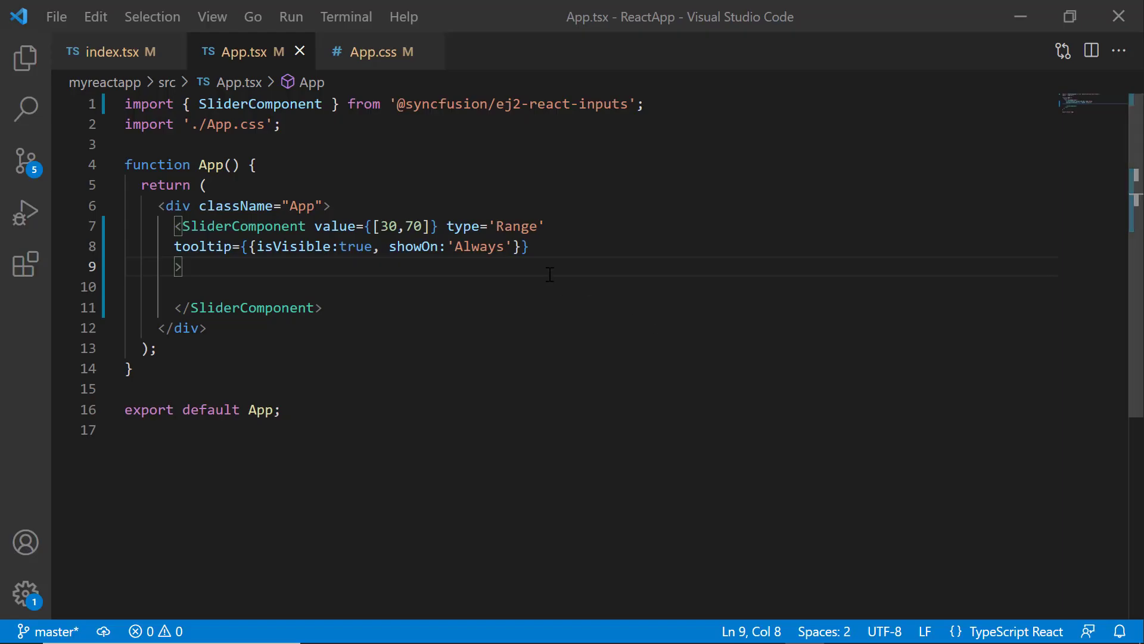
Add placement:'After' to the tooltip, save, and drag the handle to see it below.
{"action": "left_click", "coordinate": [514, 246]}
{"action": "type", "text": ", pla"}
{"action": "key", "text": "Tab"}
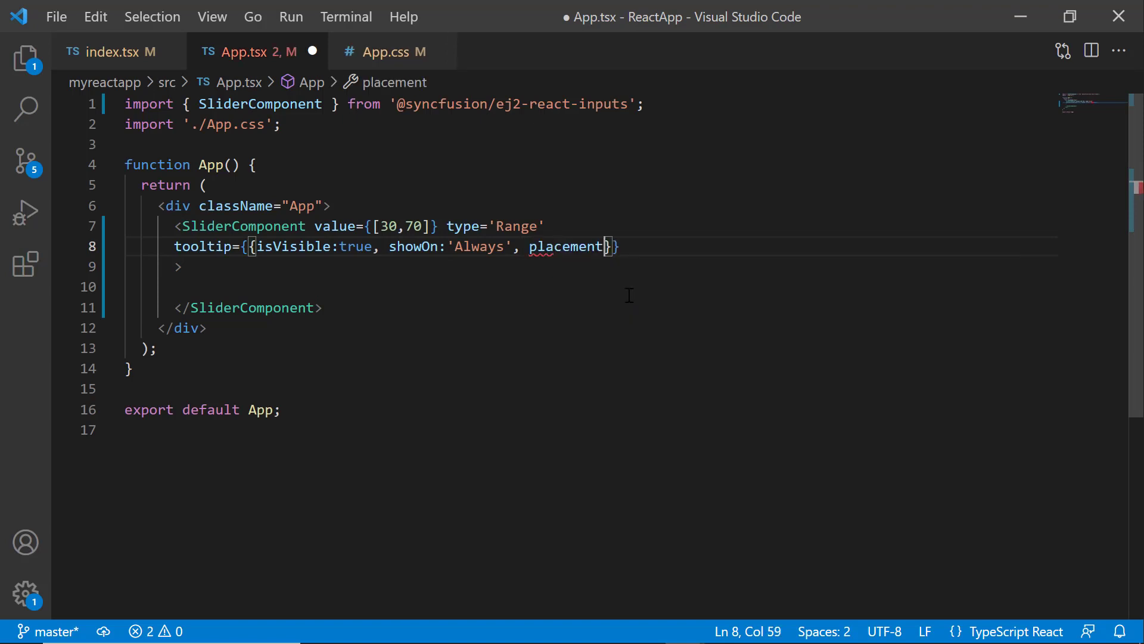
{"action": "type", "text": ":''"}
{"action": "key", "text": "Tab"}
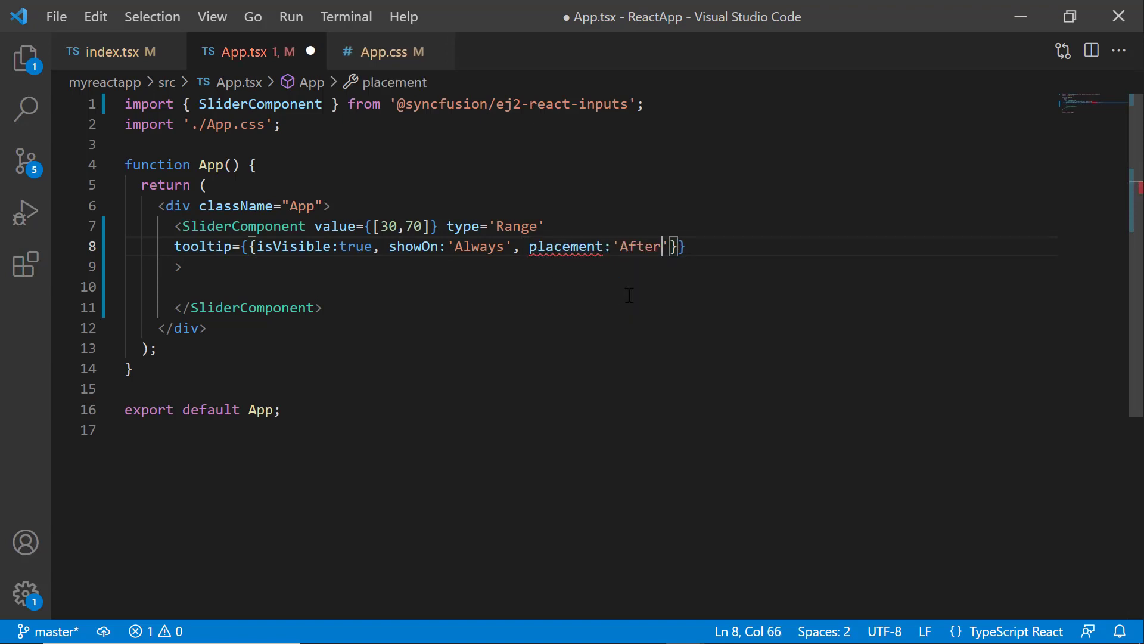
{"action": "key", "text": "ctrl+s"}
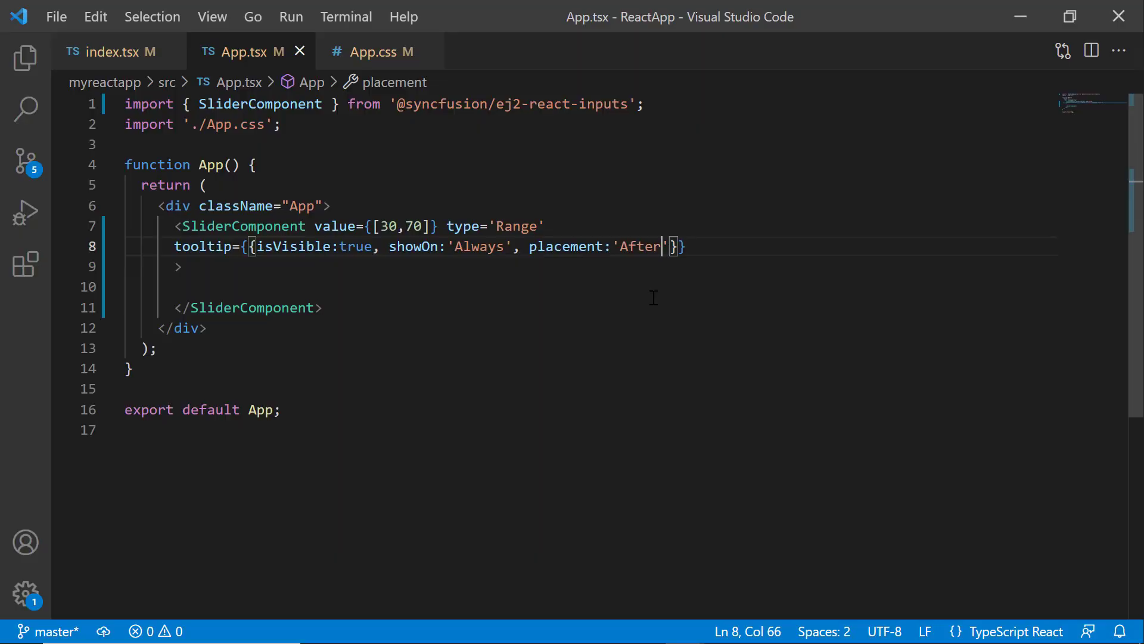
{"action": "key", "text": "alt+Tab"}
{"action": "left_click_drag", "start_coordinate": [346, 126], "coordinate": [355, 127]}
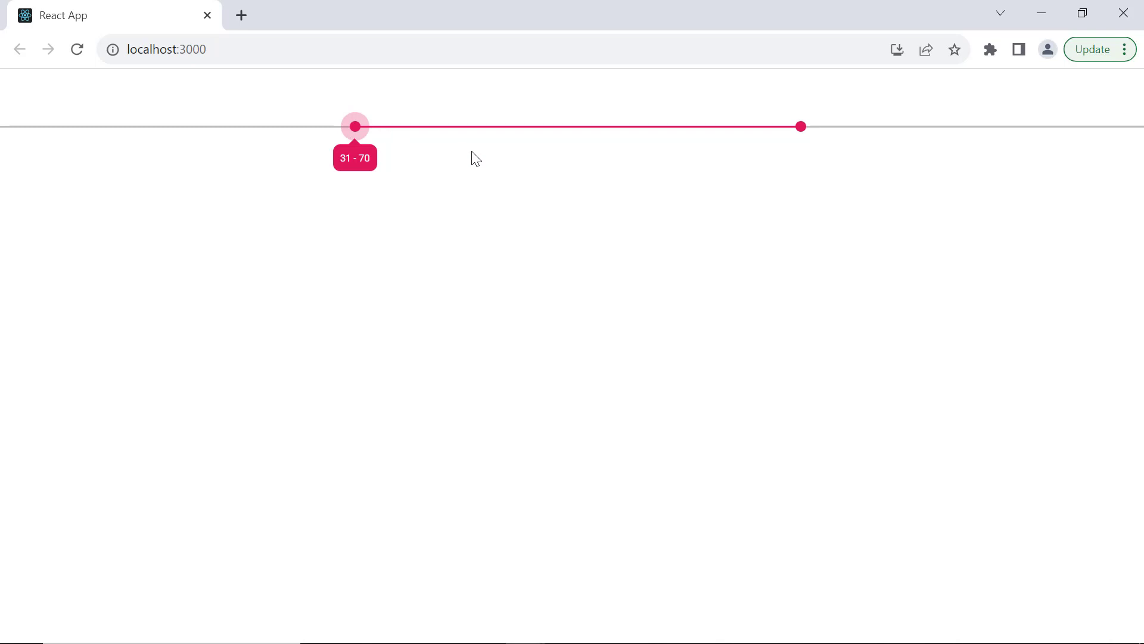
Add showButtons={true} after the tooltip attribute, save, and view the app in Chrome.
{"action": "key", "text": "alt+Tab"}
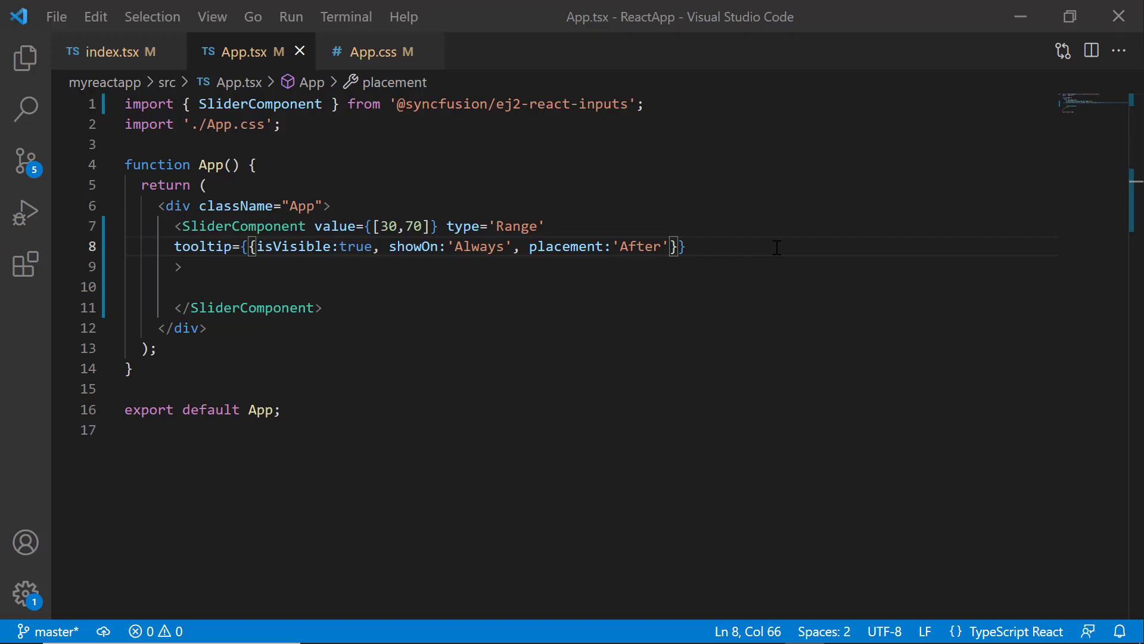
{"action": "key", "text": "End"}
{"action": "type", "text": "sh"}
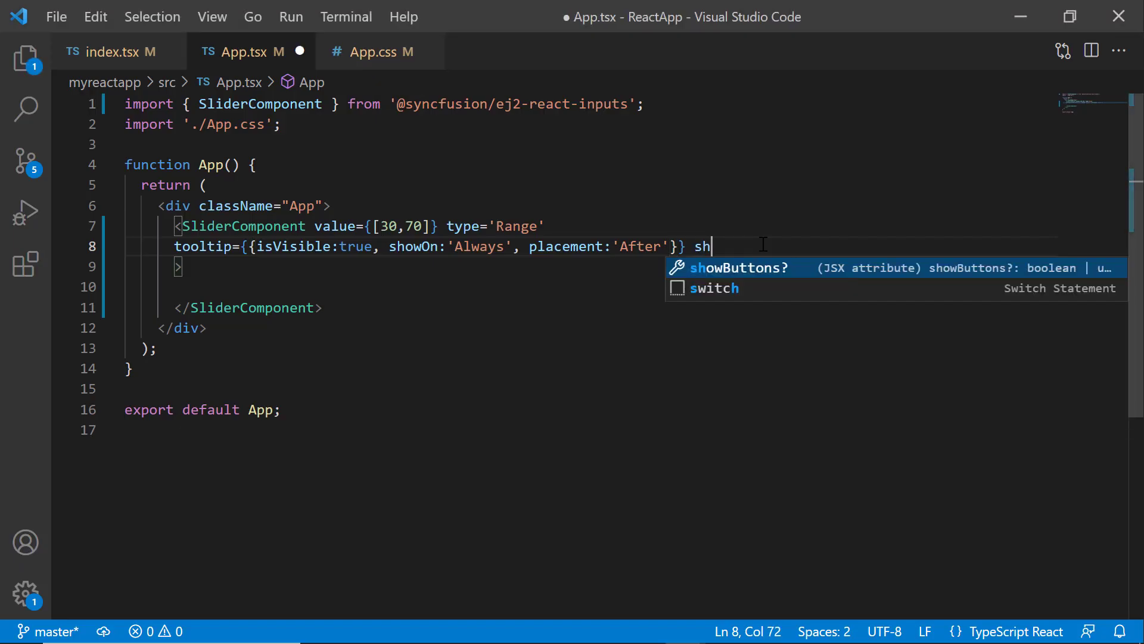
{"action": "key", "text": "Return"}
{"action": "type", "text": "={true"}
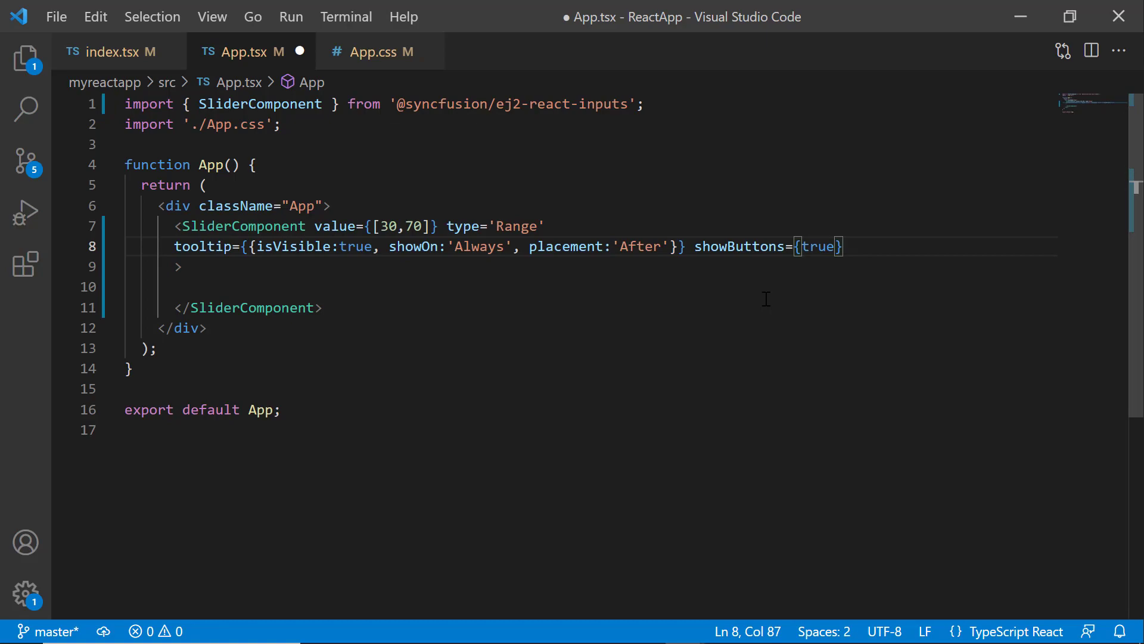
{"action": "key", "text": "End"}
{"action": "key", "text": "ctrl+s"}
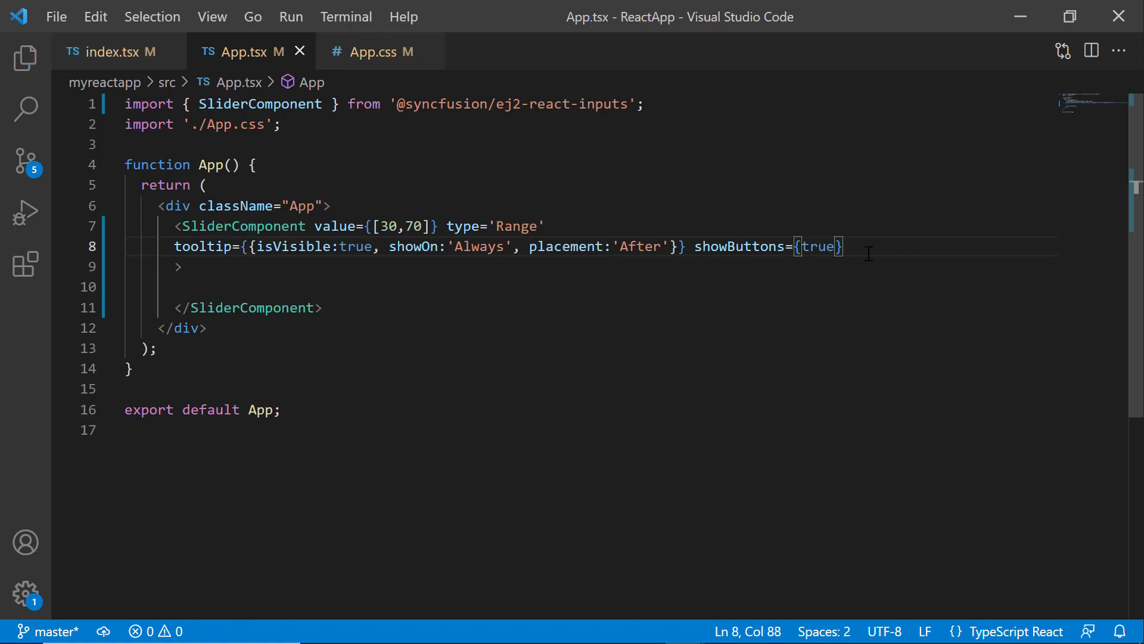
{"action": "key", "text": "alt+Tab"}
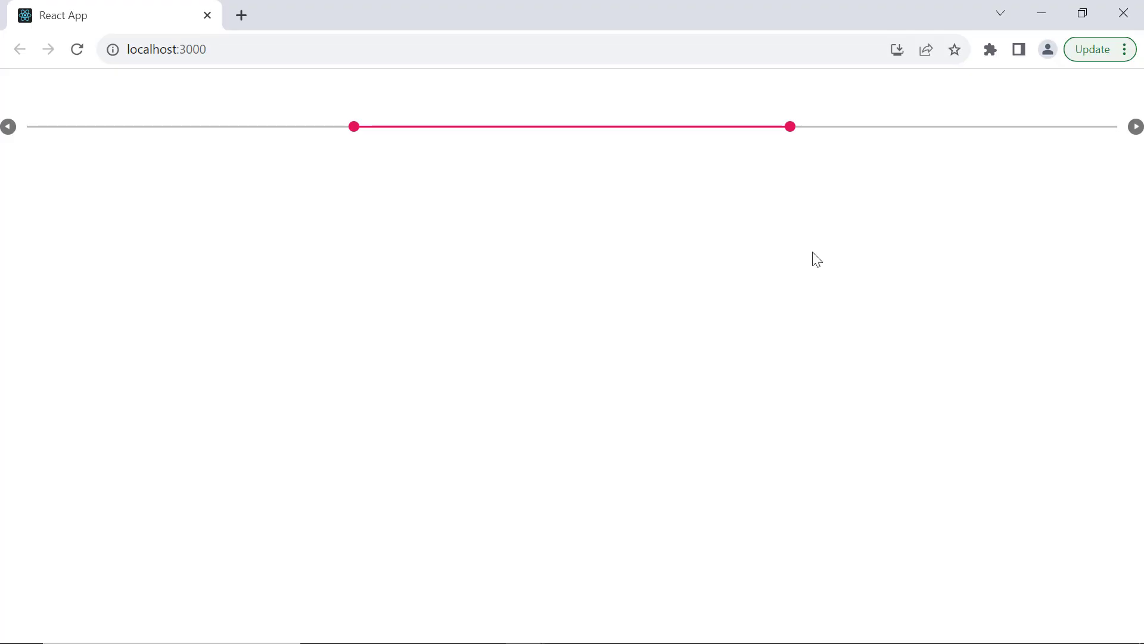
Step the left handle from 31 up to 32 and back with the arrow buttons.
{"action": "left_click", "coordinate": [1135, 126]}
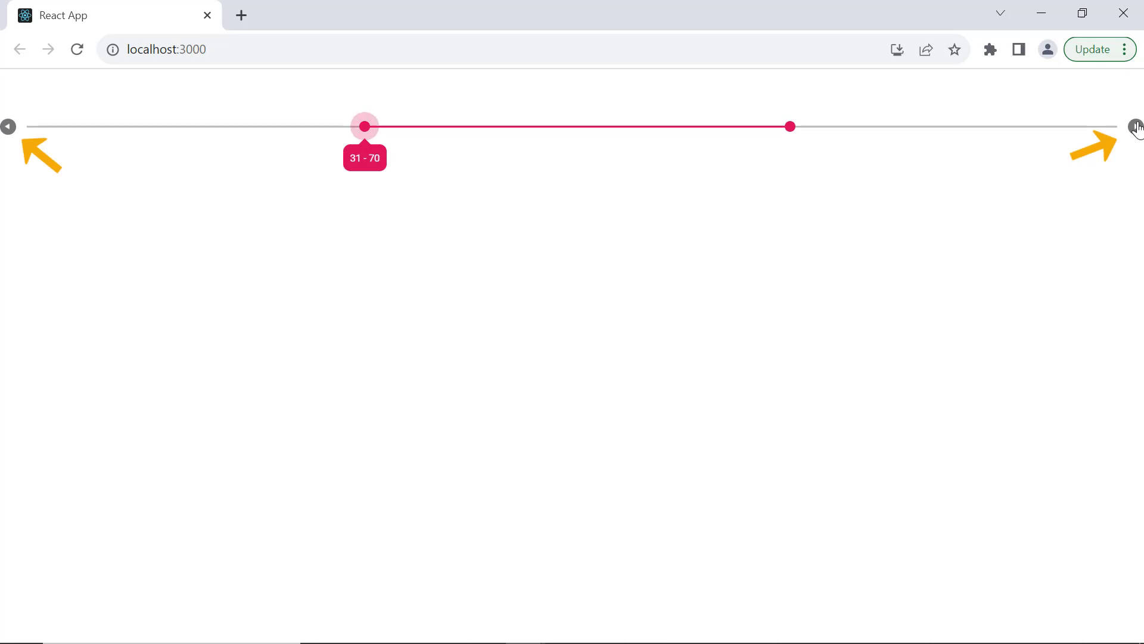
{"action": "left_click", "coordinate": [7, 127]}
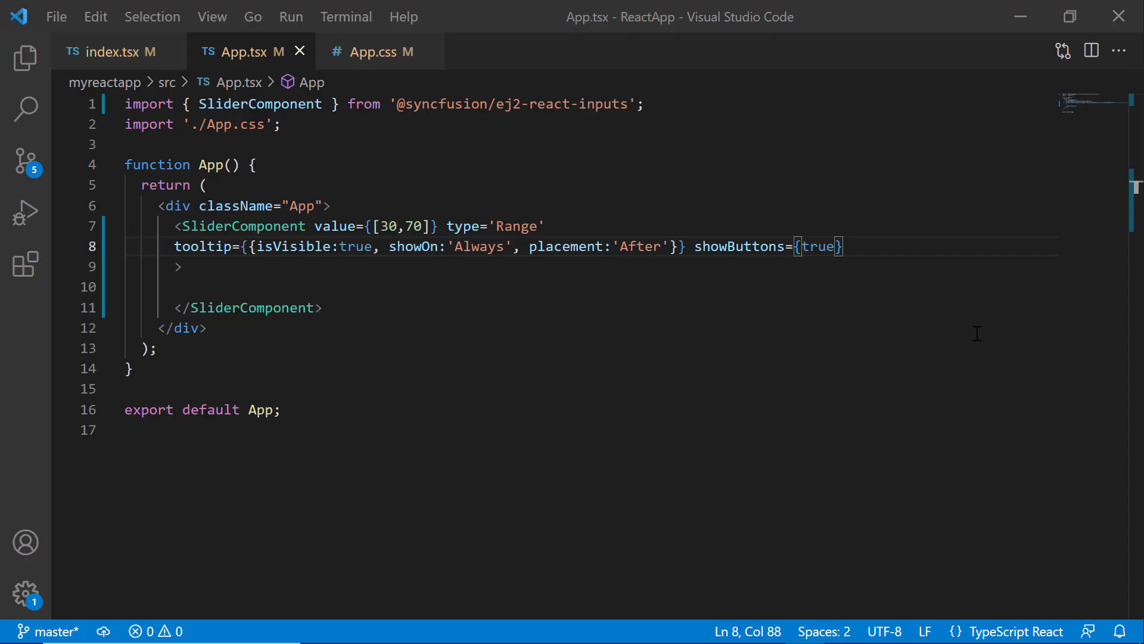
Add a ticks attribute with smallStep 10 and largeStep 20 to the slider.
{"action": "left_click", "coordinate": [866, 254]}
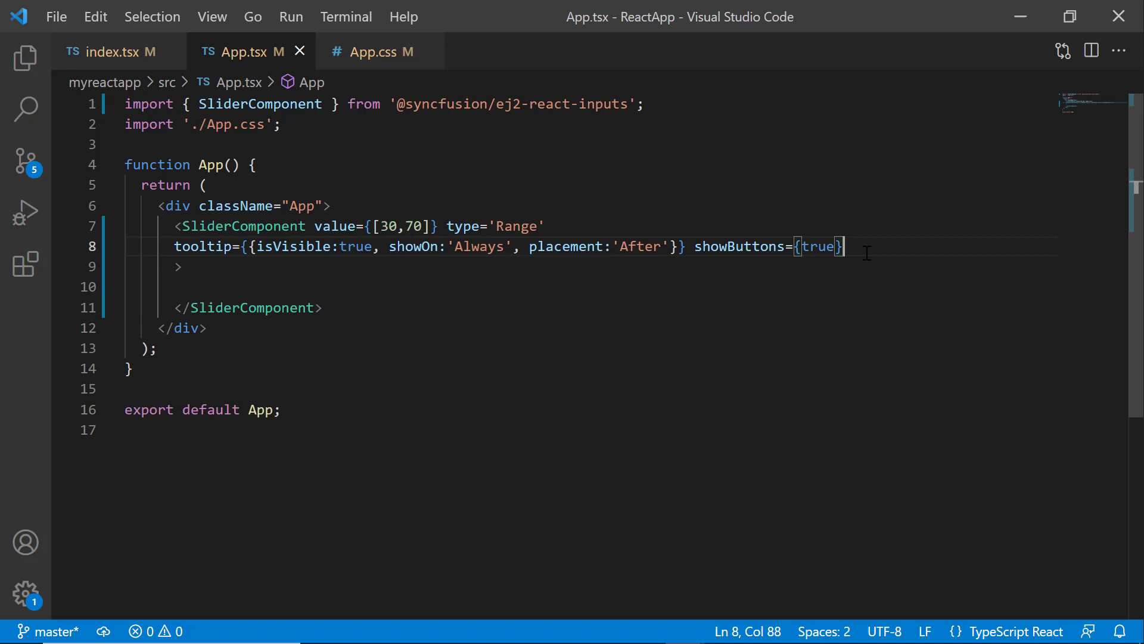
{"action": "key", "text": "Return"}
{"action": "type", "text": "ti"}
{"action": "key", "text": "Tab"}
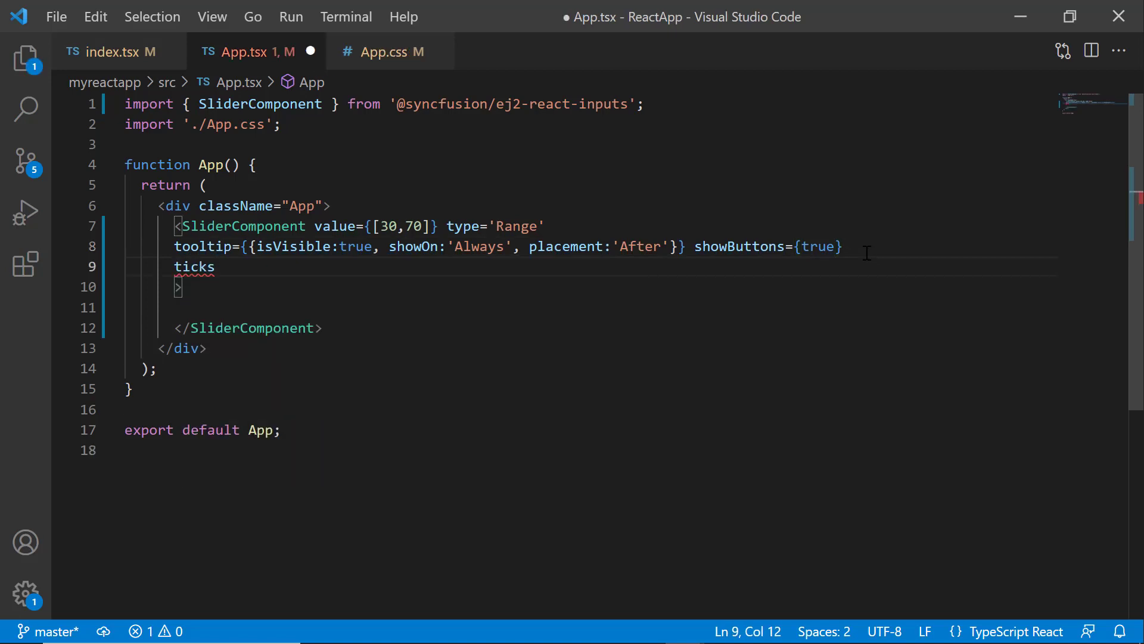
{"action": "type", "text": "={{s"}
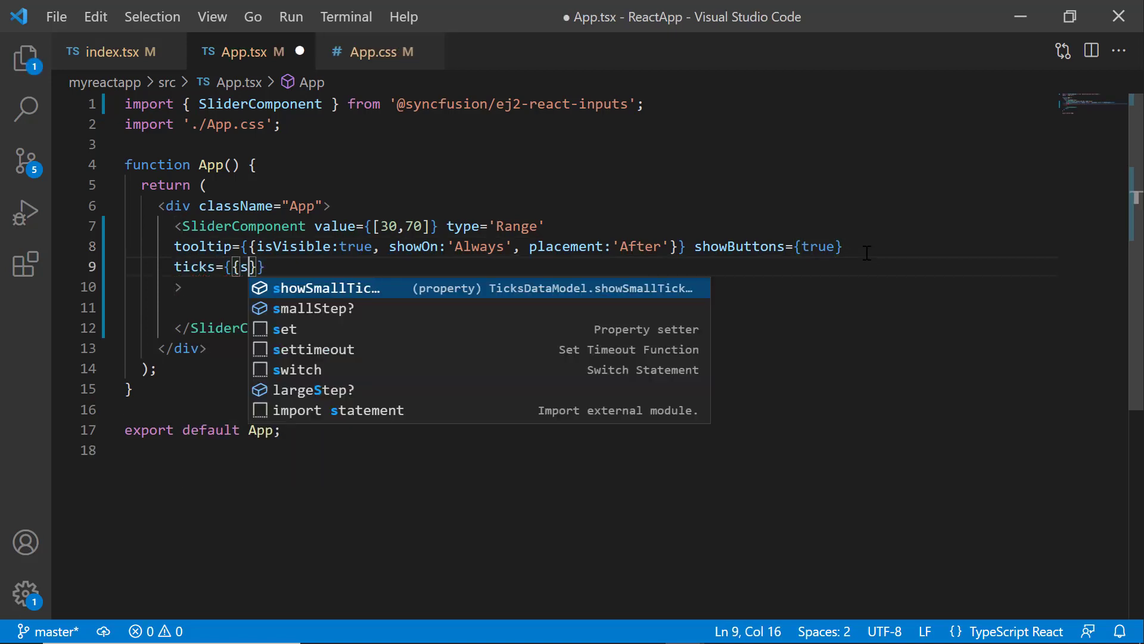
{"action": "type", "text": "ma"}
{"action": "key", "text": "Tab"}
{"action": "type", "text": ":"}
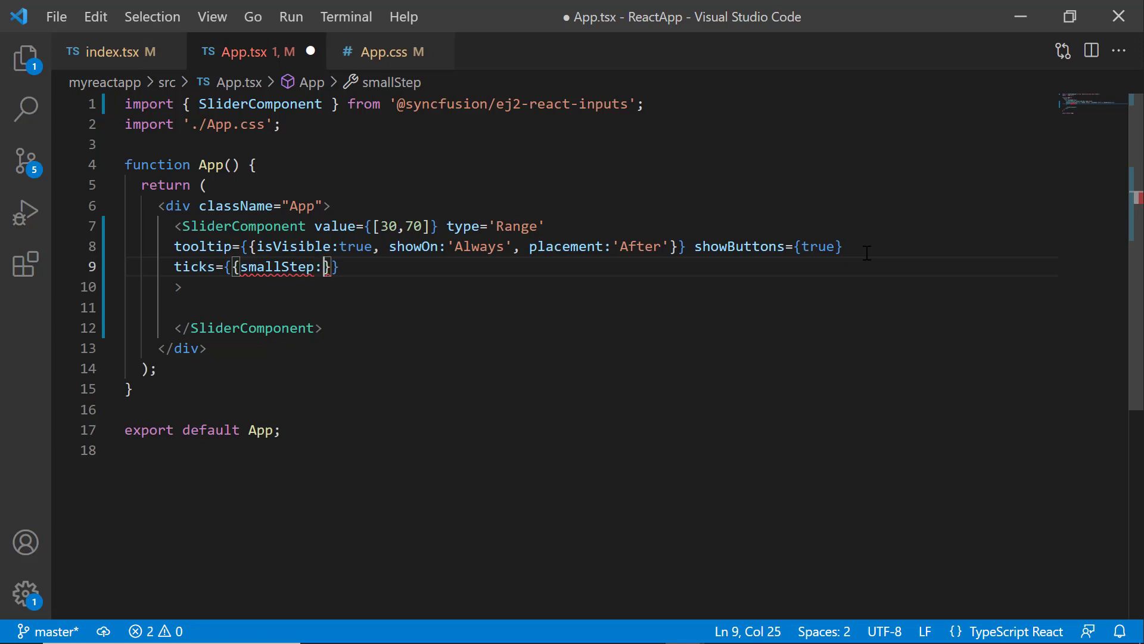
{"action": "type", "text": "10, la"}
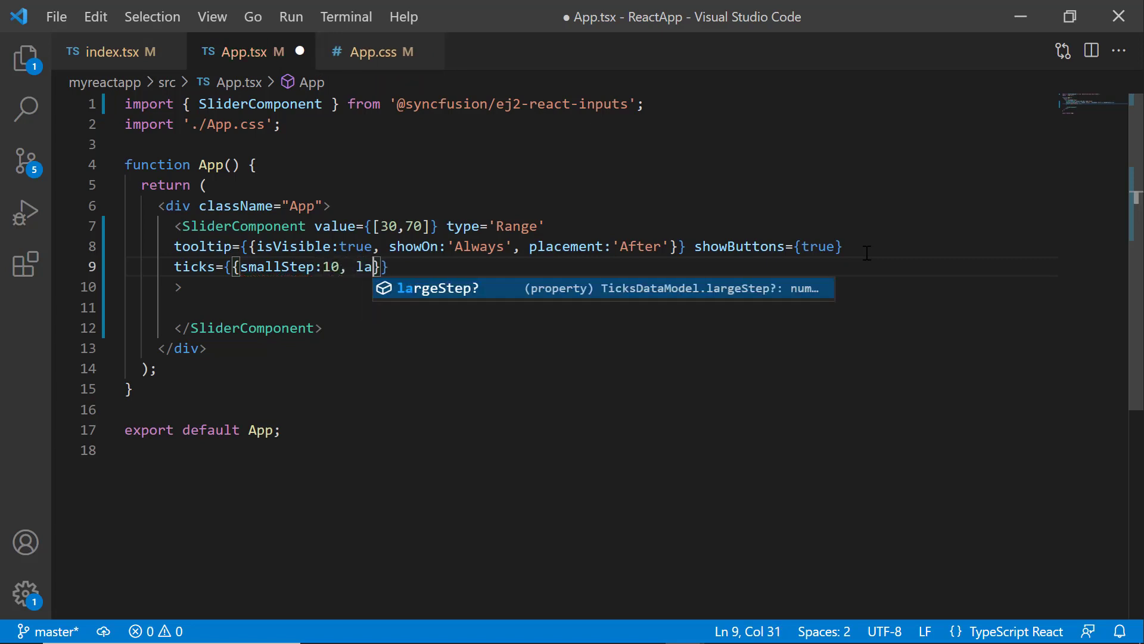
{"action": "key", "text": "Tab"}
{"action": "type", "text": ":2"}
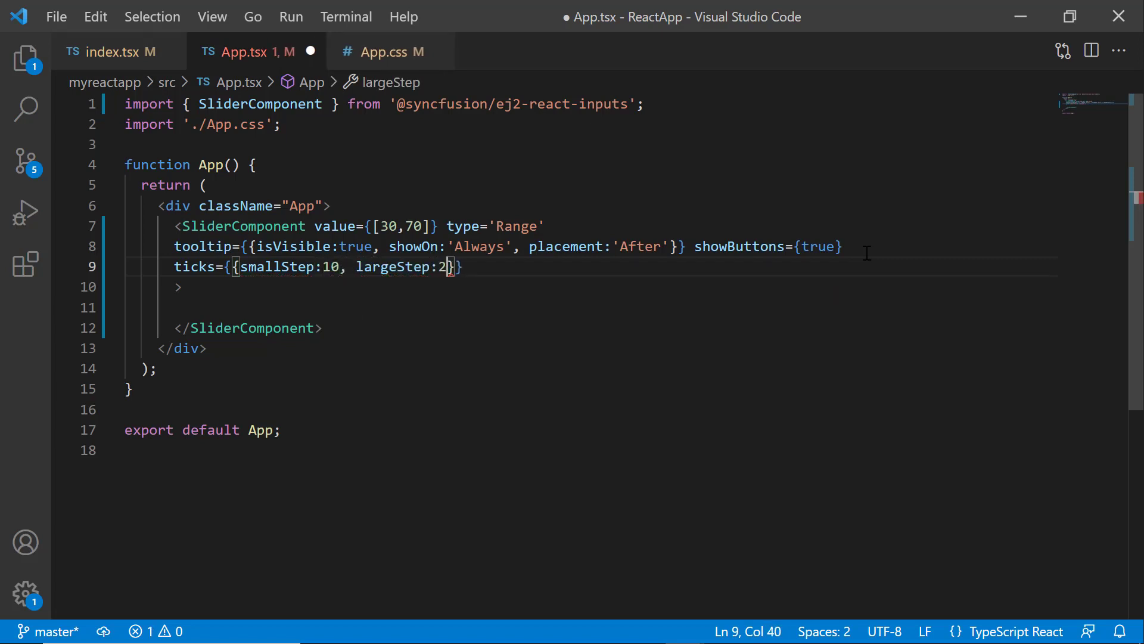
{"action": "type", "text": "0"}
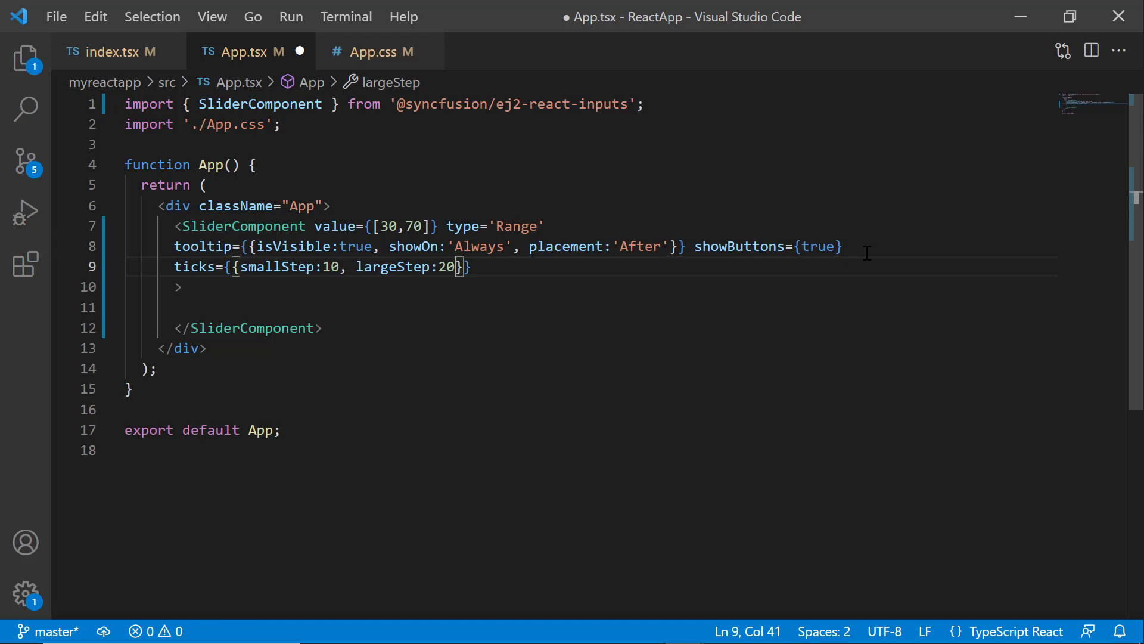
{"action": "type", "text": ", placement"}
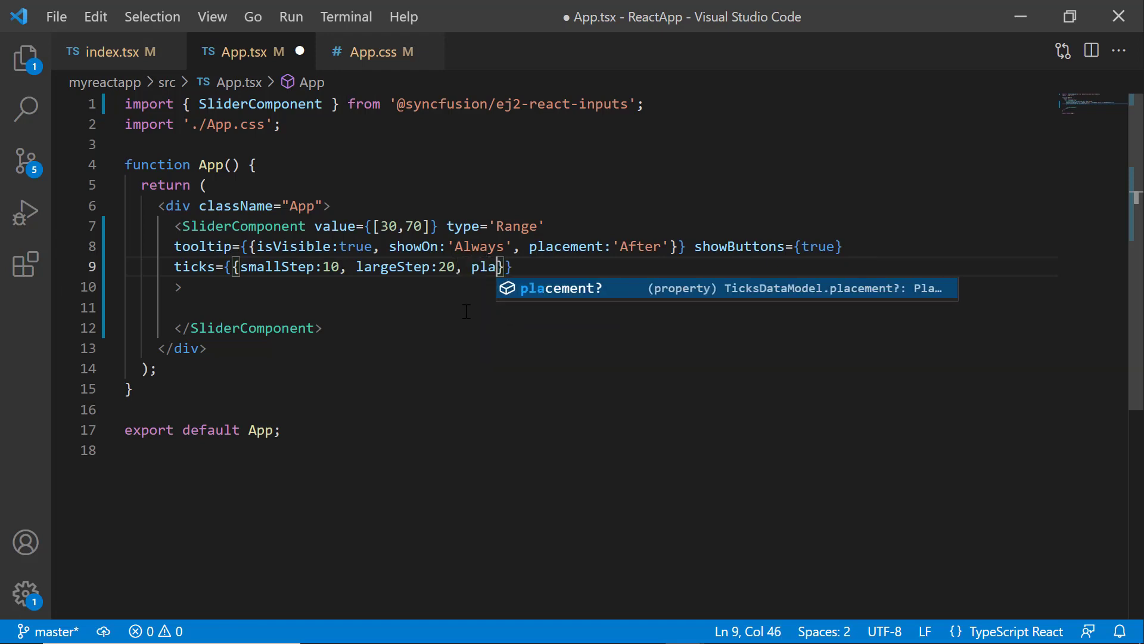
{"action": "type", "text": ":'"}
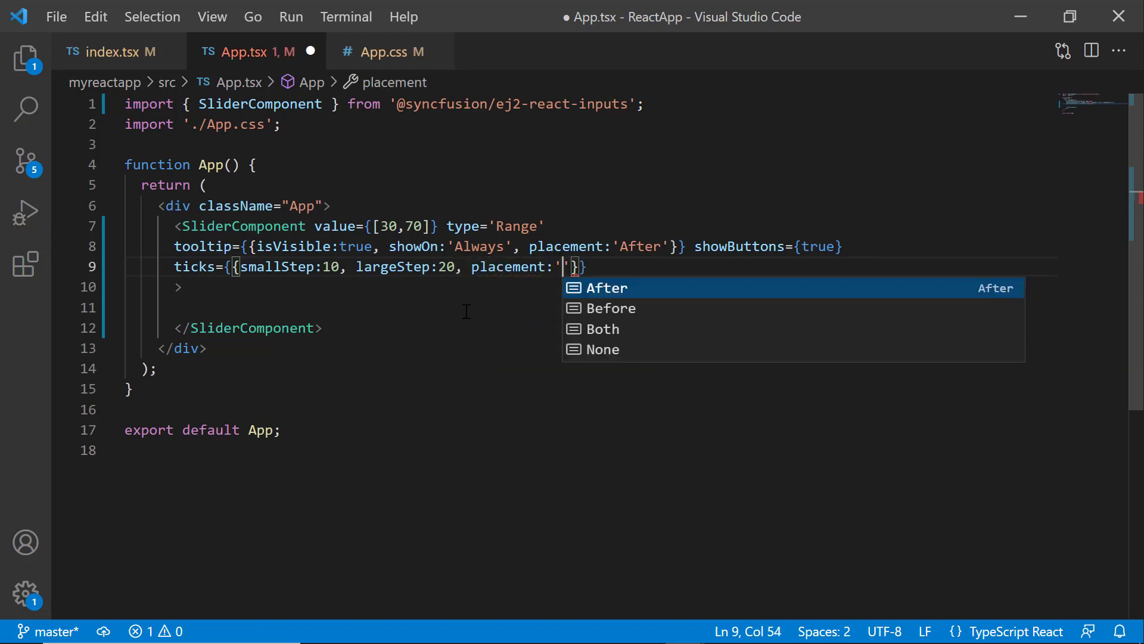
Set tick placement to 'After', turn on small ticks, and save App.tsx.
{"action": "key", "text": "Return"}
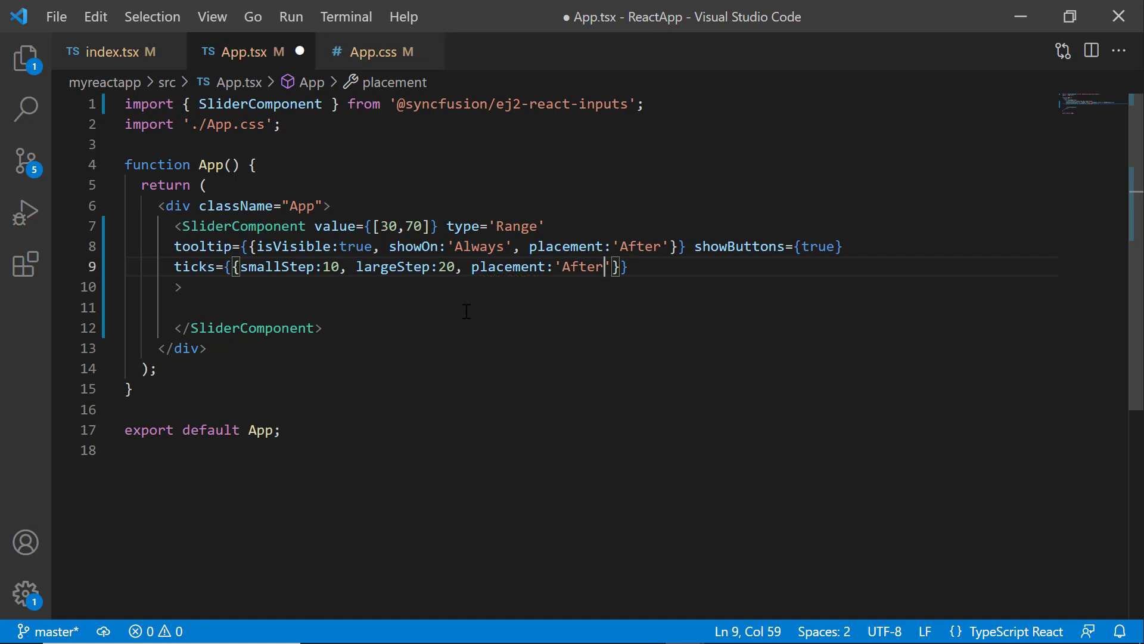
{"action": "key", "text": "Right"}
{"action": "type", "text": ", sh"}
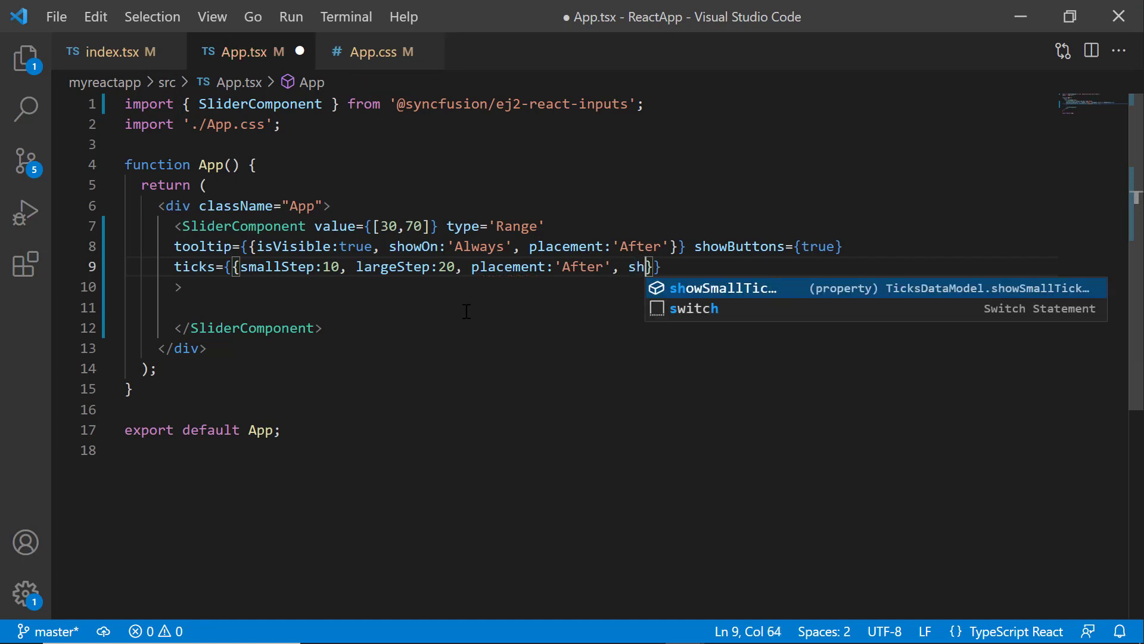
{"action": "key", "text": "Return"}
{"action": "type", "text": ":"}
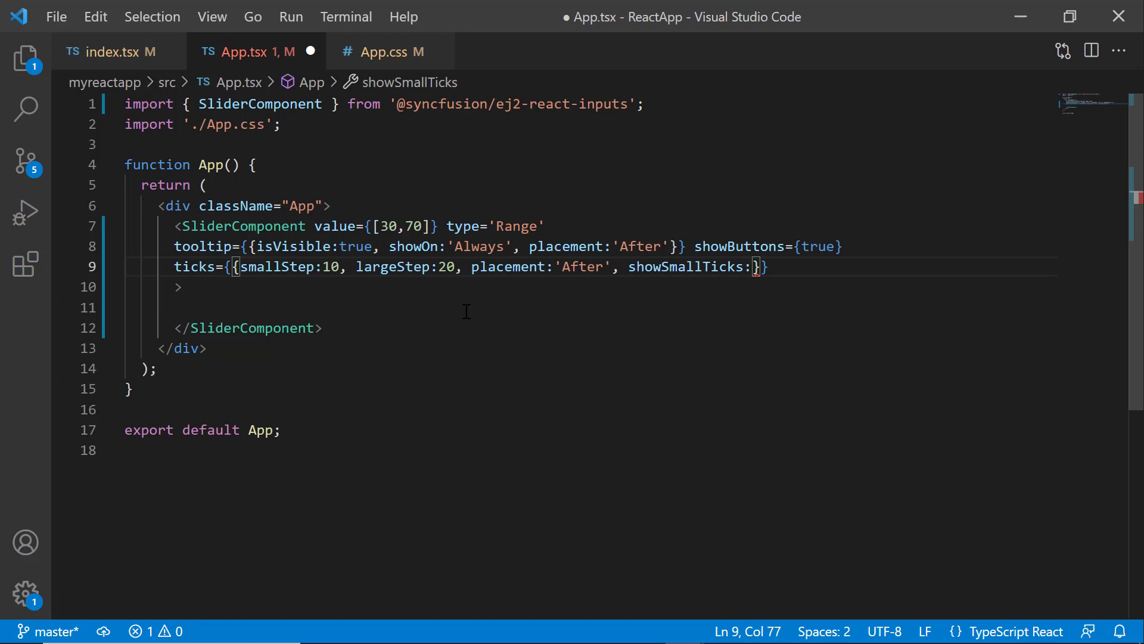
{"action": "type", "text": "tr"}
{"action": "key", "text": "Return"}
{"action": "key", "text": "ctrl+s"}
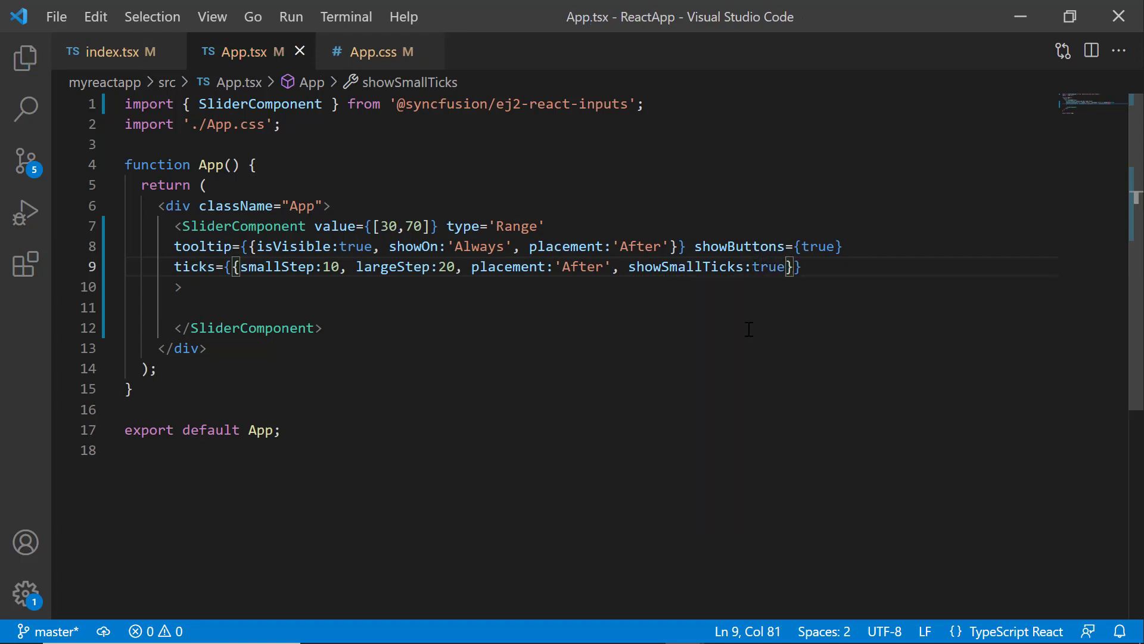
{"action": "key", "text": "alt+Tab"}
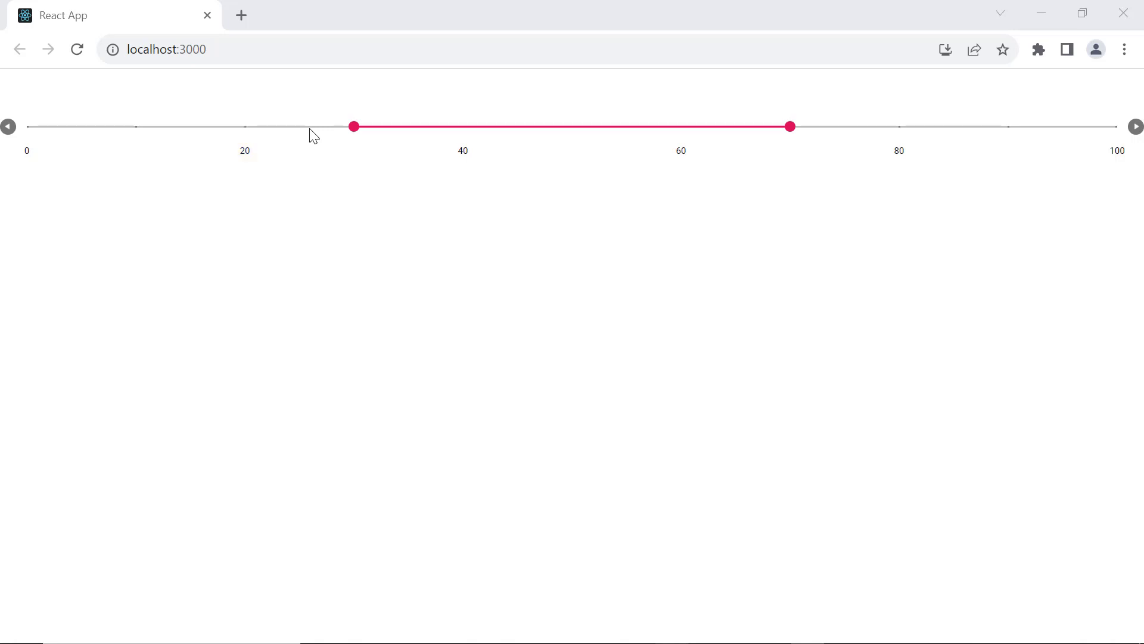
Review the 0 to 100 tick scale in Chrome, then return to App.tsx.
{"action": "key", "text": "alt+Tab"}
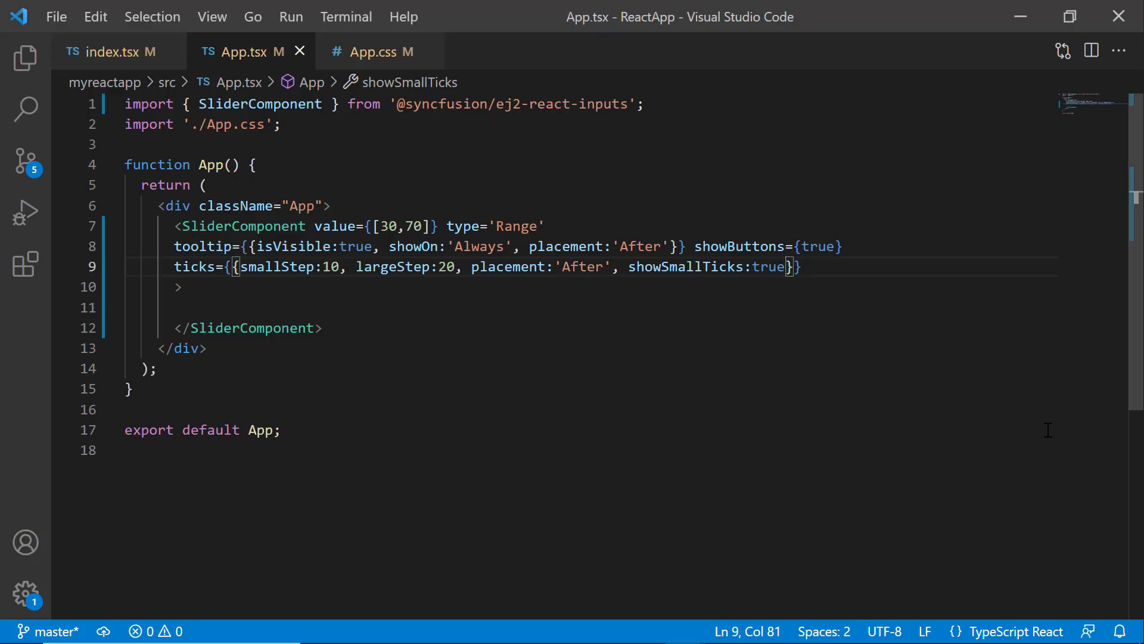
{"action": "type", "text": ", "}
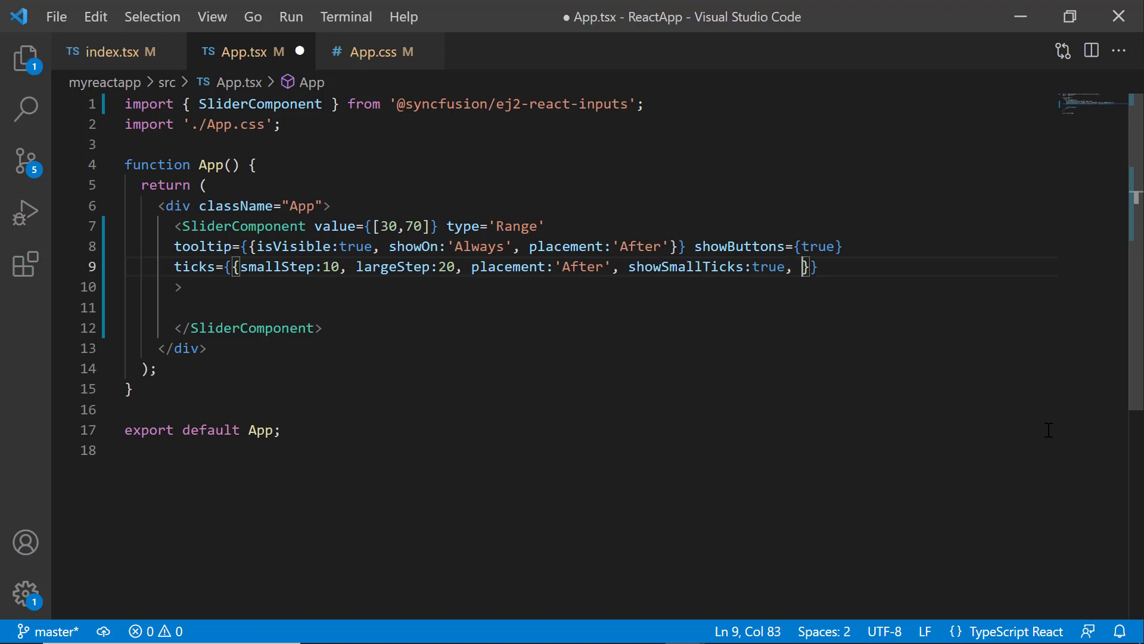
{"action": "type", "text": "format:'##.##km'"}
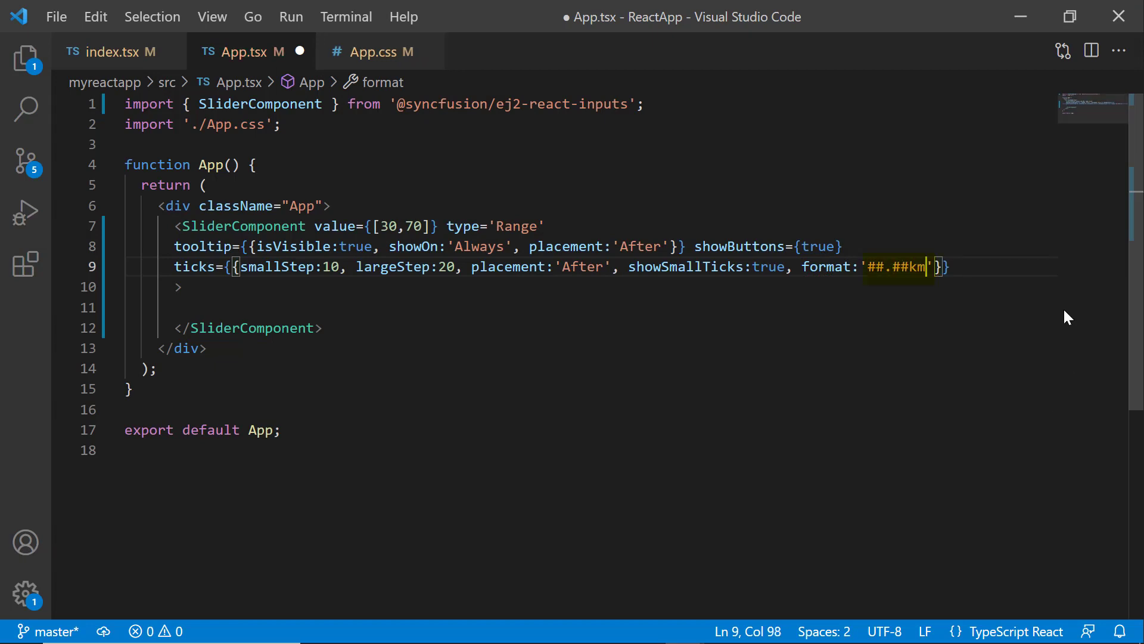
Save the ticks format '##.##km' and view the km-labelled scale in the browser.
{"action": "left_click", "coordinate": [1016, 266]}
{"action": "key", "text": "ctrl+s"}
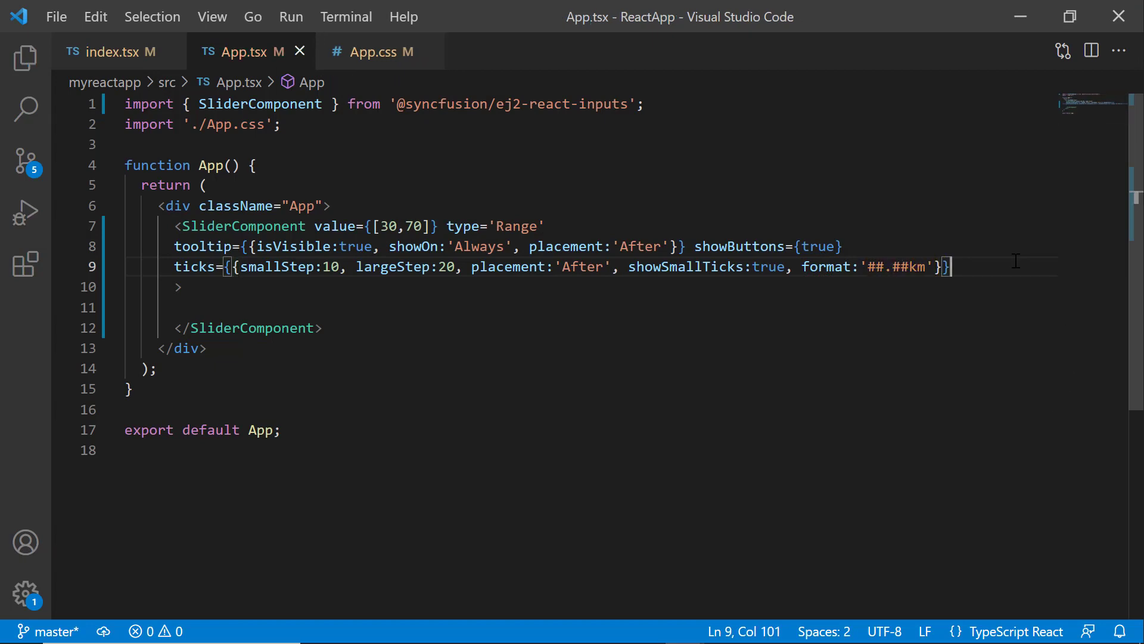
{"action": "key", "text": "alt+Tab"}
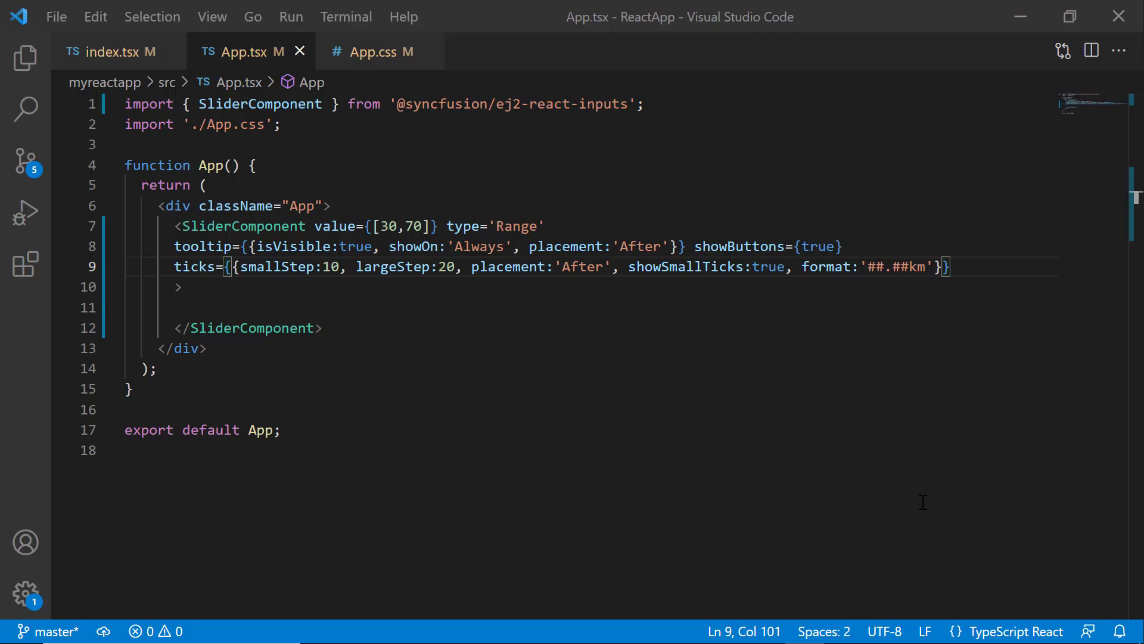
Add enabled limits (minStart 10, minEnd 30, maxStart 40, maxEnd 60) and save.
{"action": "key", "text": "Return"}
{"action": "type", "text": "li"}
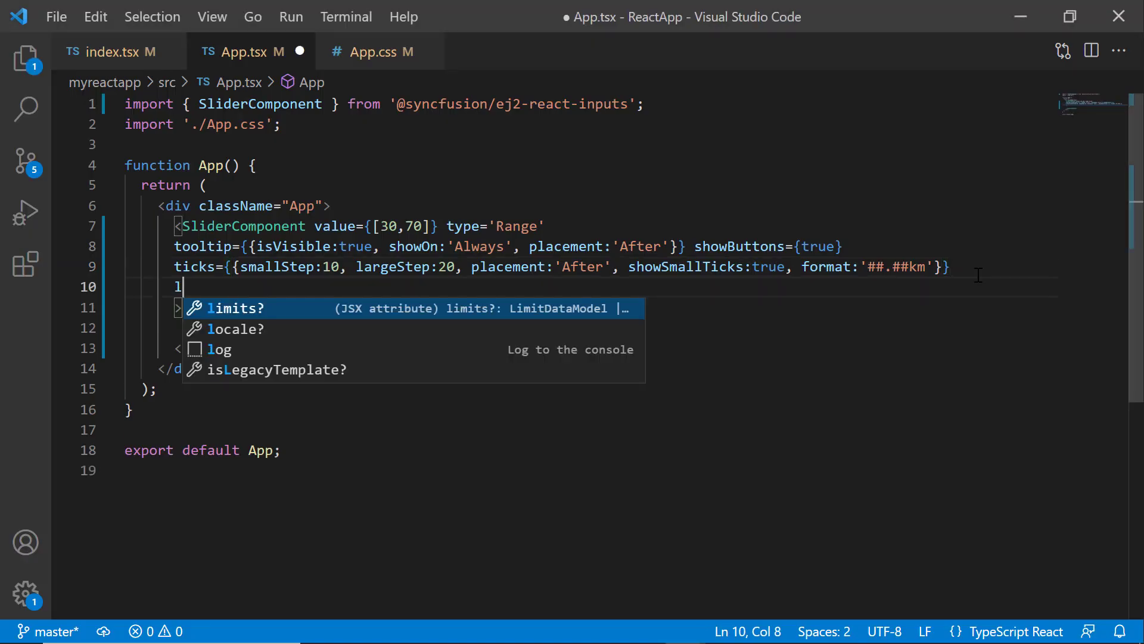
{"action": "key", "text": "Tab"}
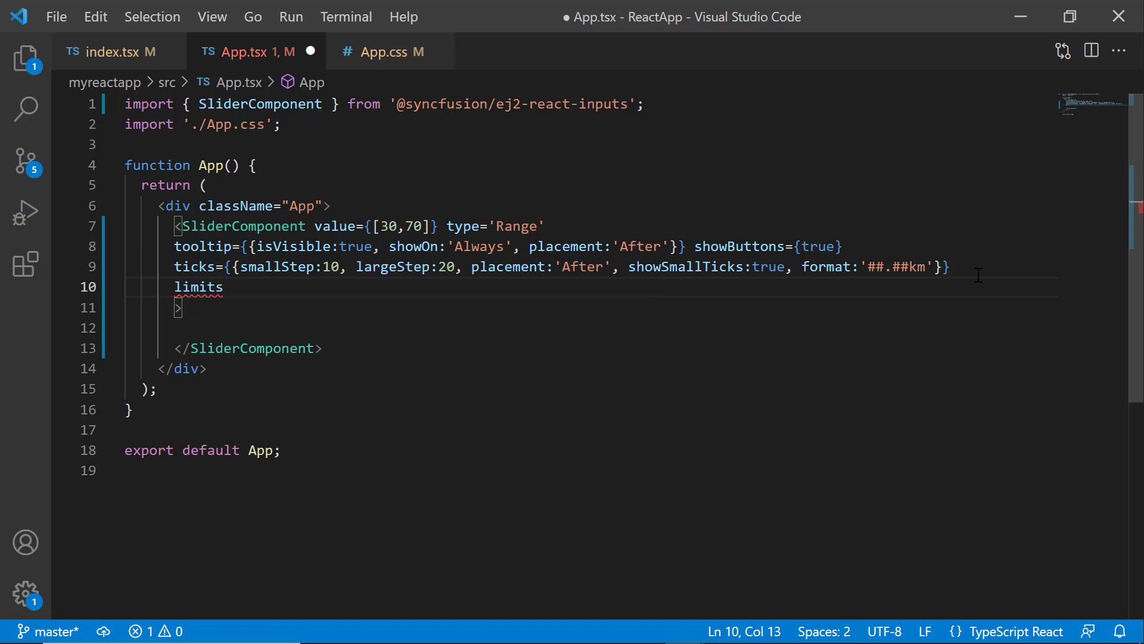
{"action": "type", "text": "={{"}
{"action": "type", "text": "ena"}
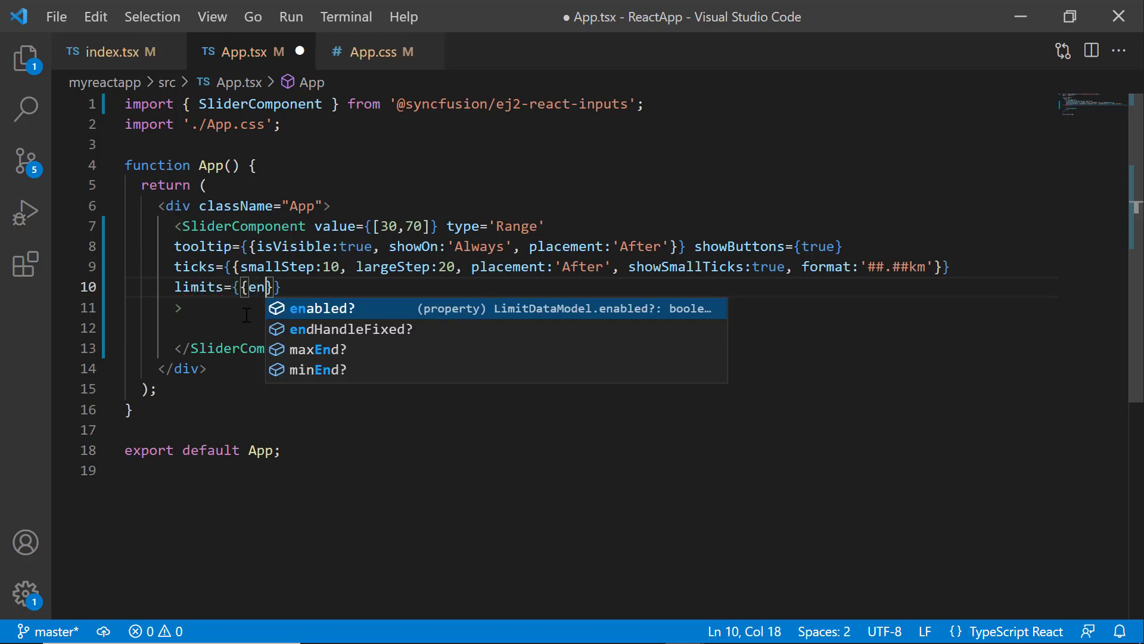
{"action": "key", "text": "Tab"}
{"action": "type", "text": ":t"}
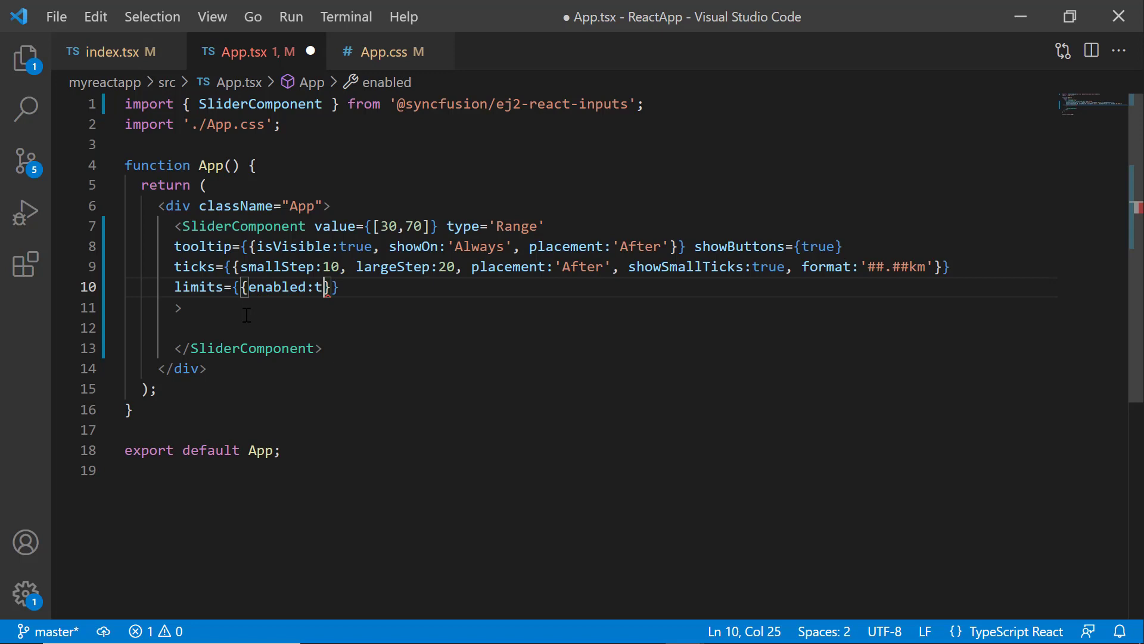
{"action": "type", "text": "rue"}
{"action": "key", "text": "Escape"}
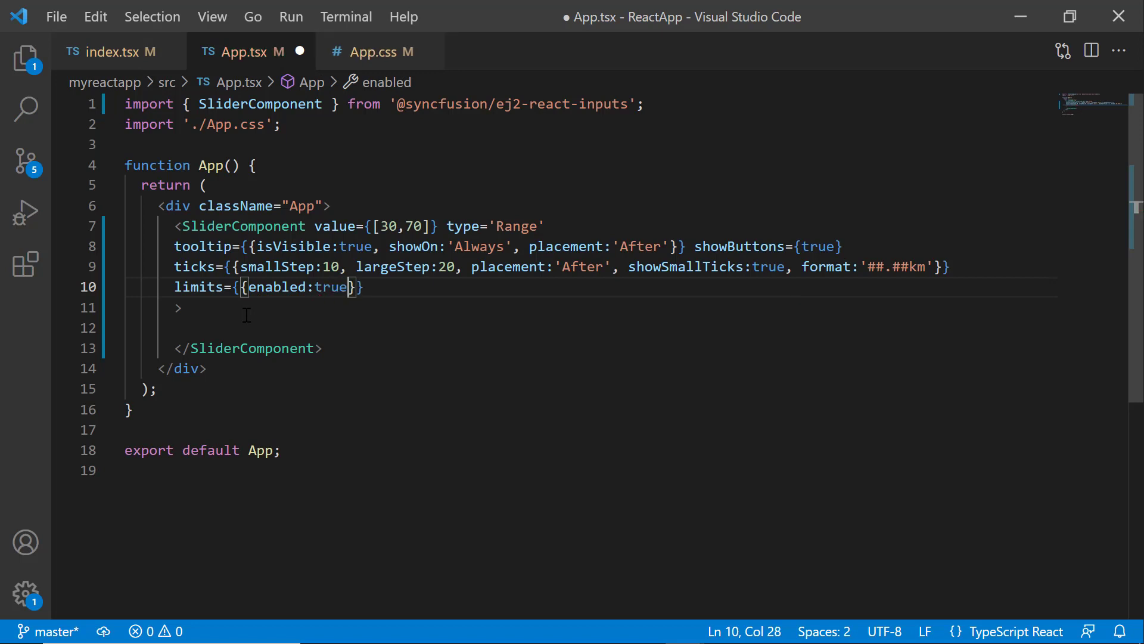
{"action": "type", "text": ", minS"}
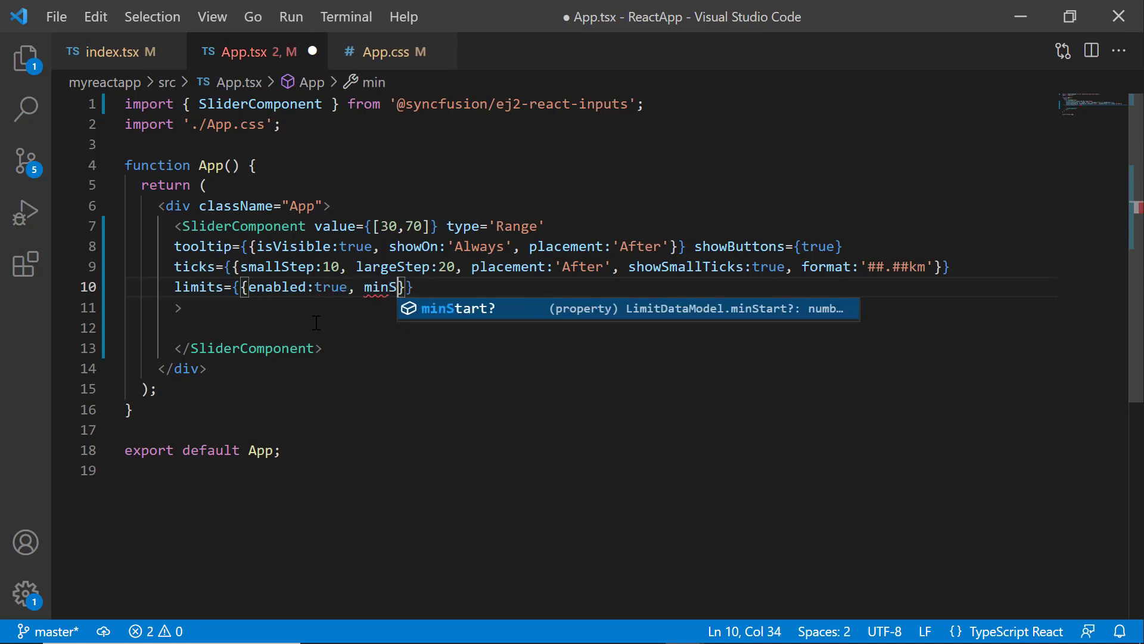
{"action": "key", "text": "Tab"}
{"action": "type", "text": ":10"}
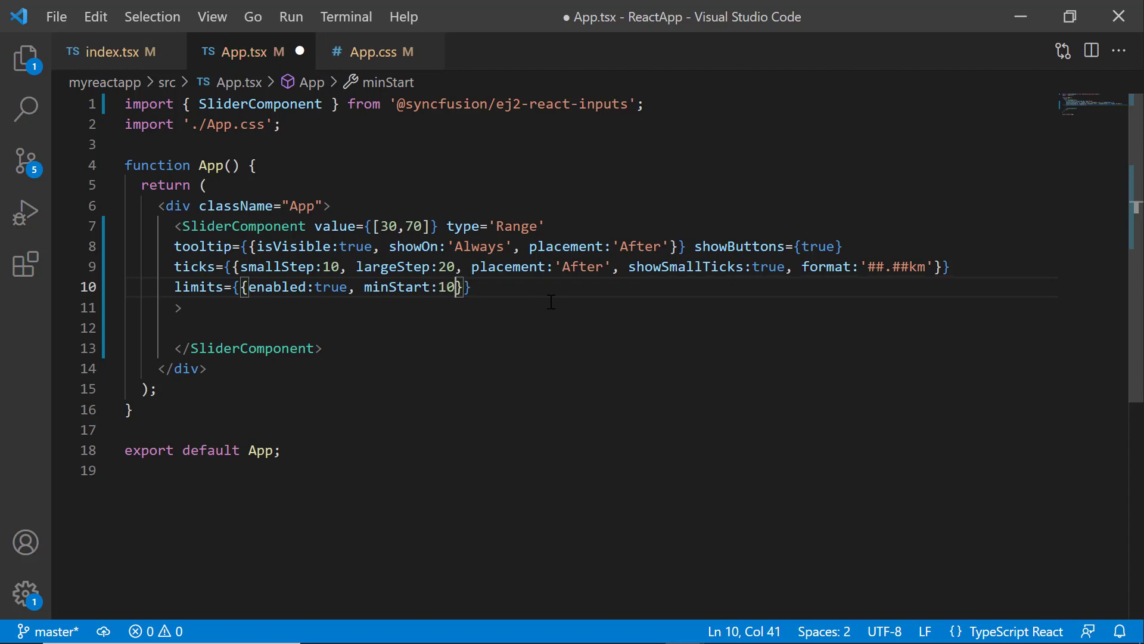
{"action": "type", "text": ", min"}
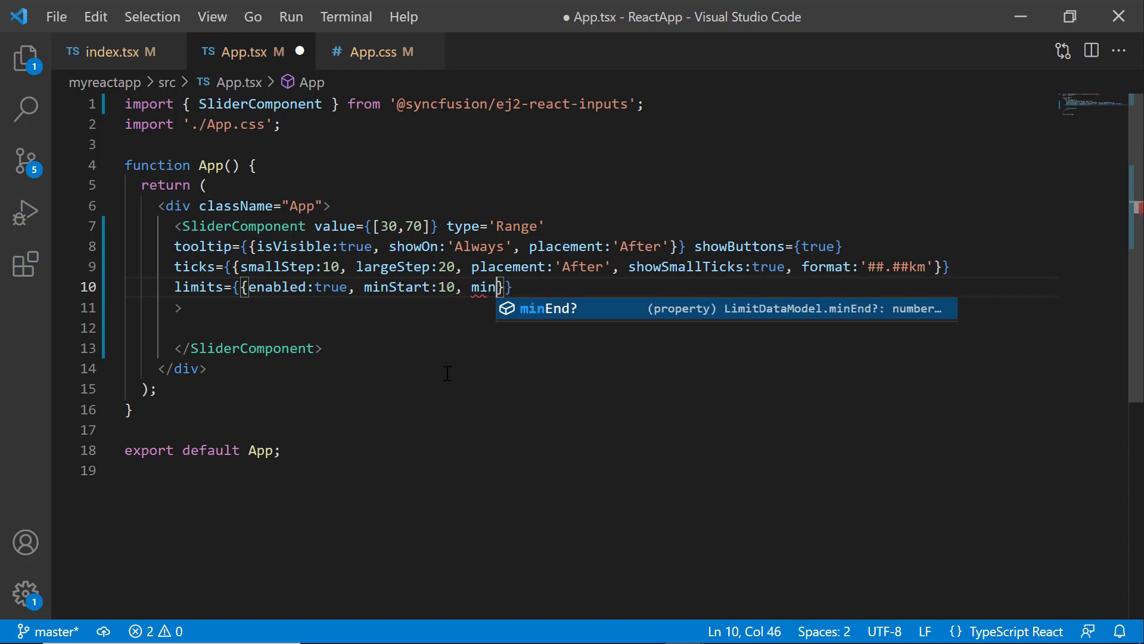
{"action": "key", "text": "Tab"}
{"action": "type", "text": ":"}
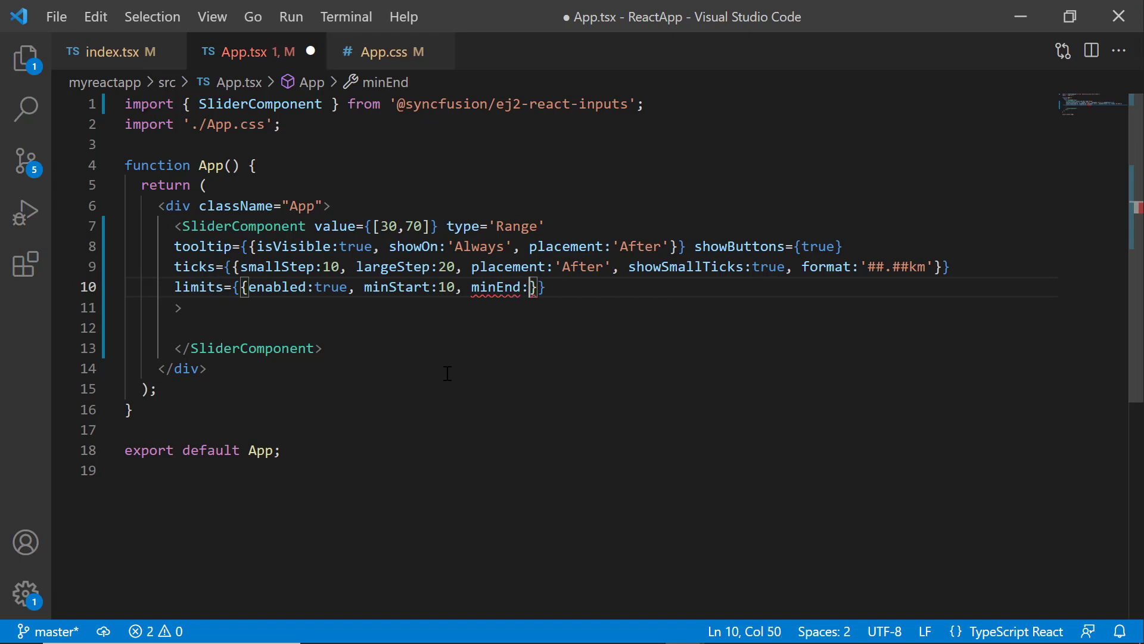
{"action": "type", "text": "30, maxStart:40, maxEnd:60"}
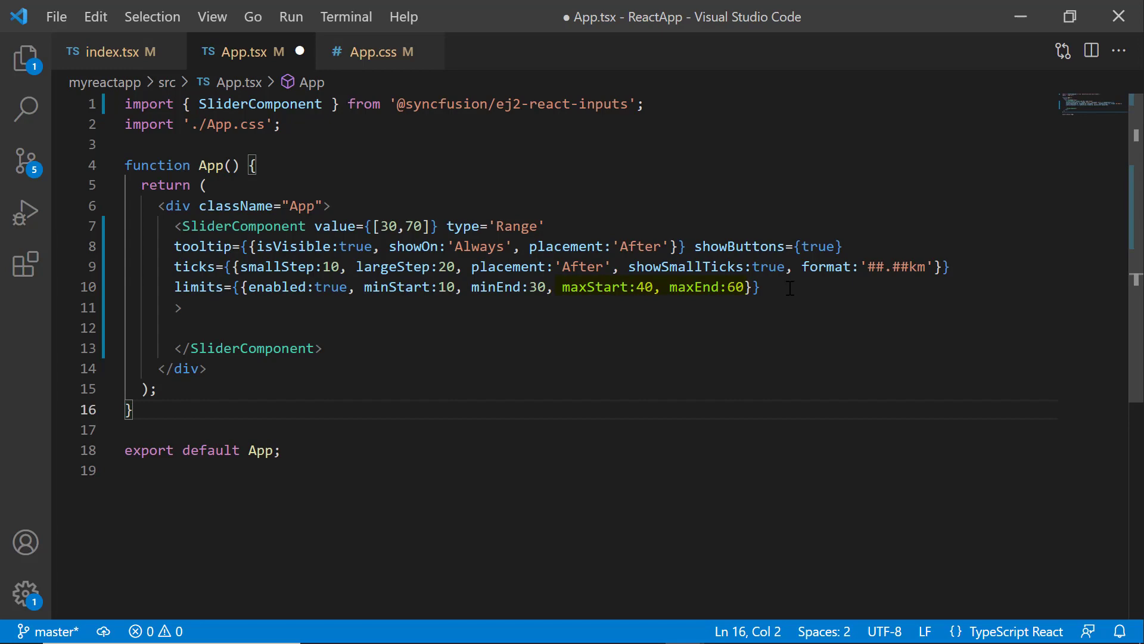
{"action": "key", "text": "ctrl+s"}
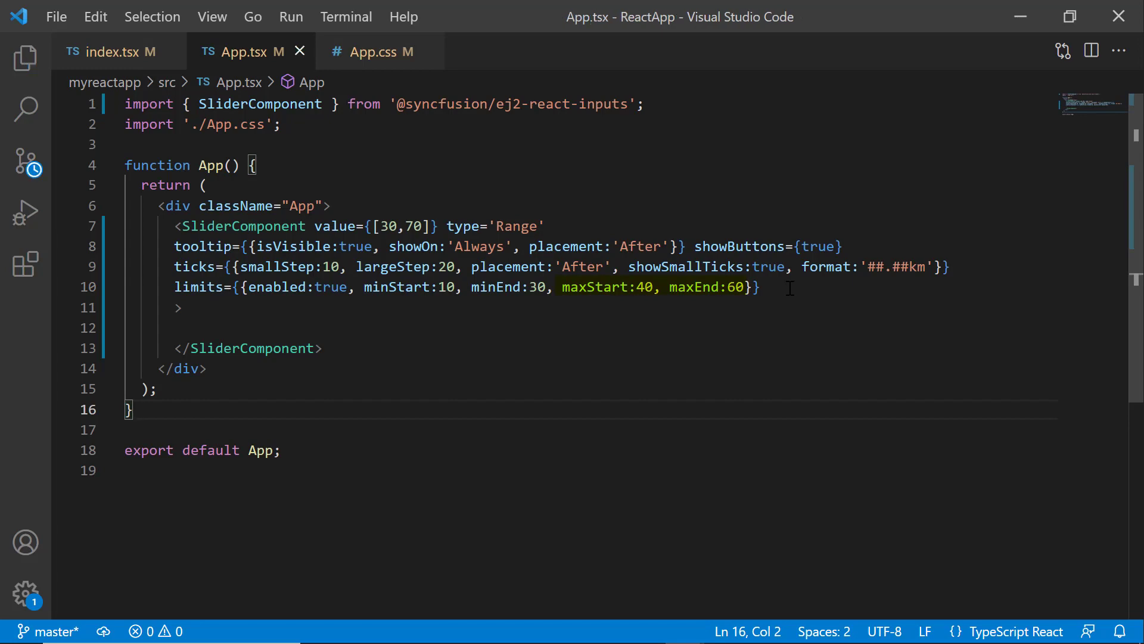
{"action": "key", "text": "alt+Tab"}
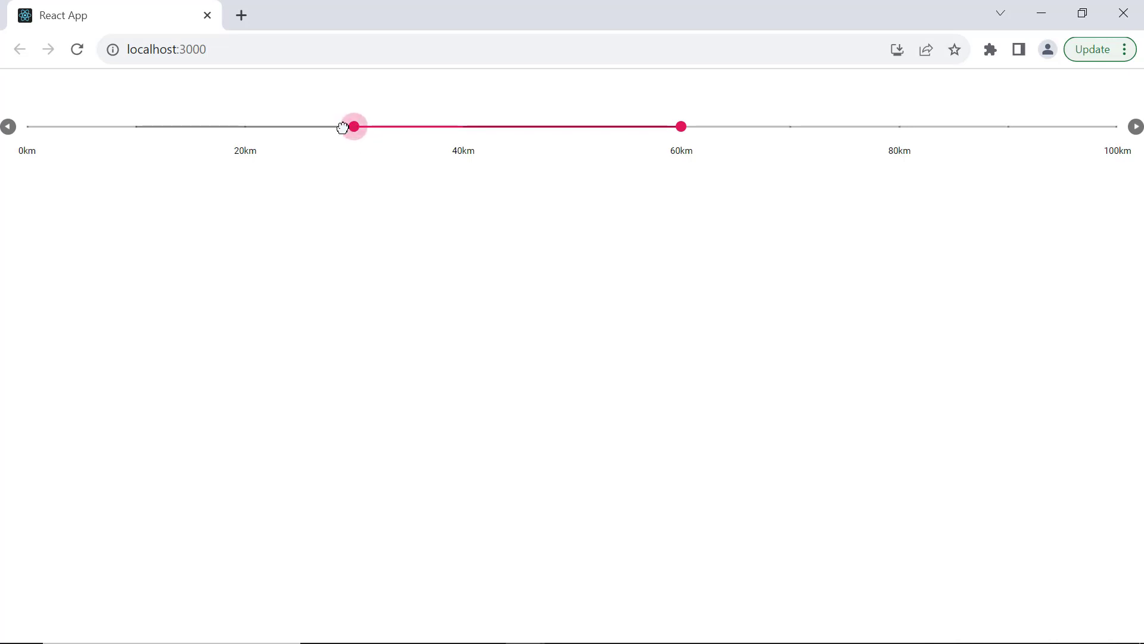
Drag both handles to confirm they stop at 30 and 60, then reopen App.css.
{"action": "mouse_move", "coordinate": [355, 127]}
{"action": "left_mouse_down"}
{"action": "mouse_move", "coordinate": [215, 128]}
{"action": "mouse_move", "coordinate": [362, 128]}
{"action": "left_mouse_up"}
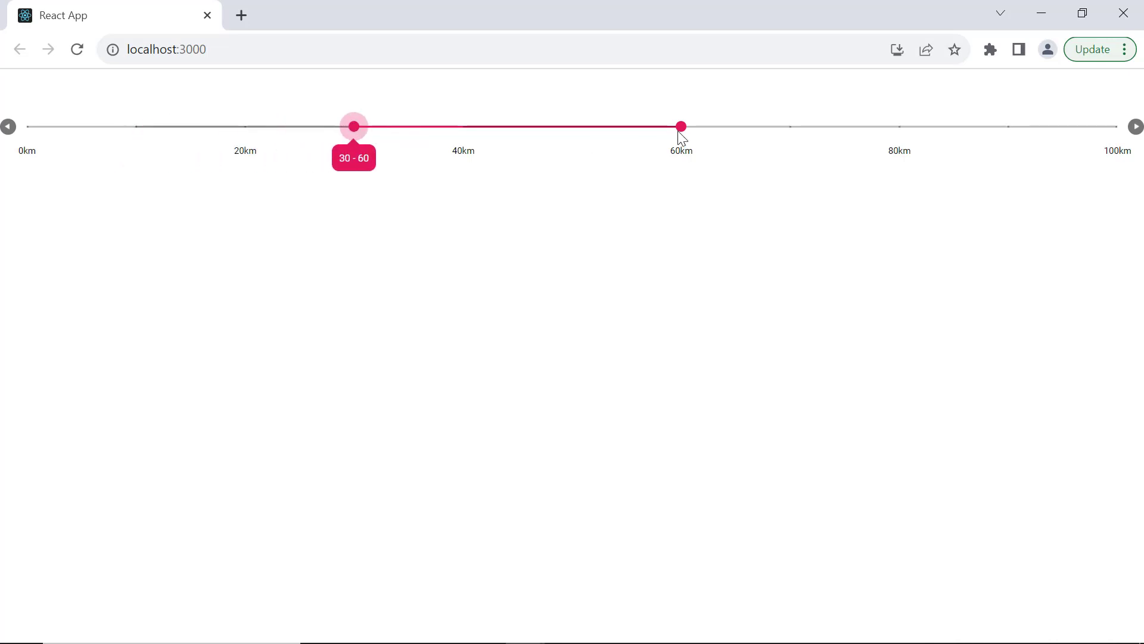
{"action": "mouse_move", "coordinate": [682, 127]}
{"action": "left_mouse_down"}
{"action": "mouse_move", "coordinate": [625, 131]}
{"action": "mouse_move", "coordinate": [681, 127]}
{"action": "left_mouse_up"}
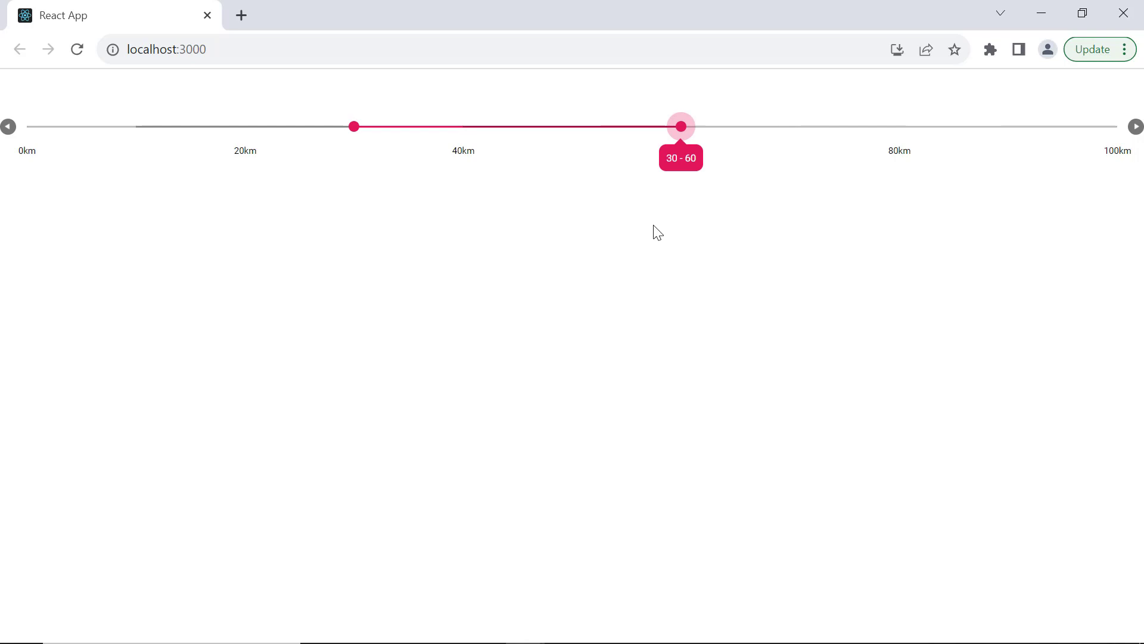
{"action": "key", "text": "alt+Tab"}
{"action": "left_click", "coordinate": [172, 263]}
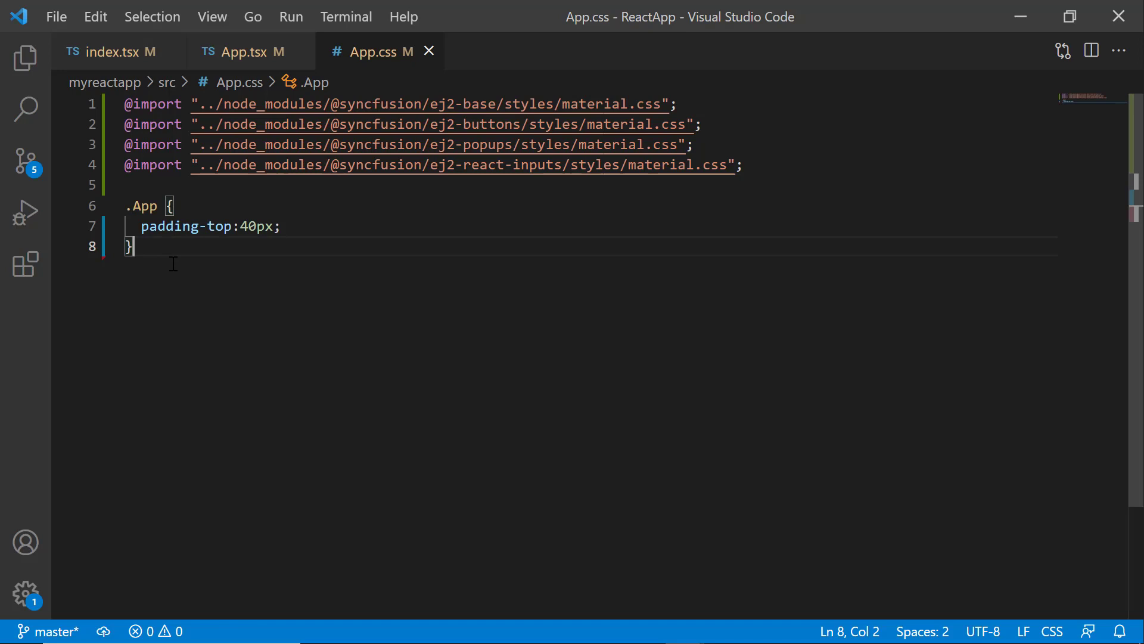
Add an .e-handle rule to App.css (background #f9920b, border-radius 50%, border 0), save, and check the browser.
{"action": "key", "text": "Return"}
{"action": "type", "text": ".e-control-wrapper.e-slider-container .e-slider .e-handle {   background-color: #f9920b;   border-radius: 50%;   border: 0; }"}
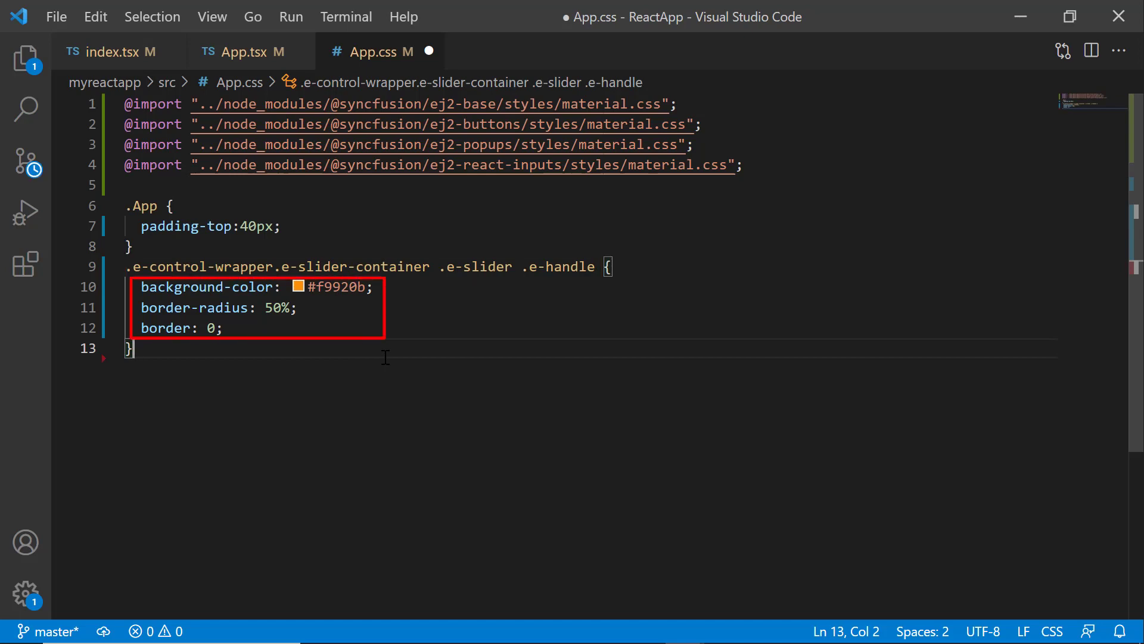
{"action": "key", "text": "ctrl+s"}
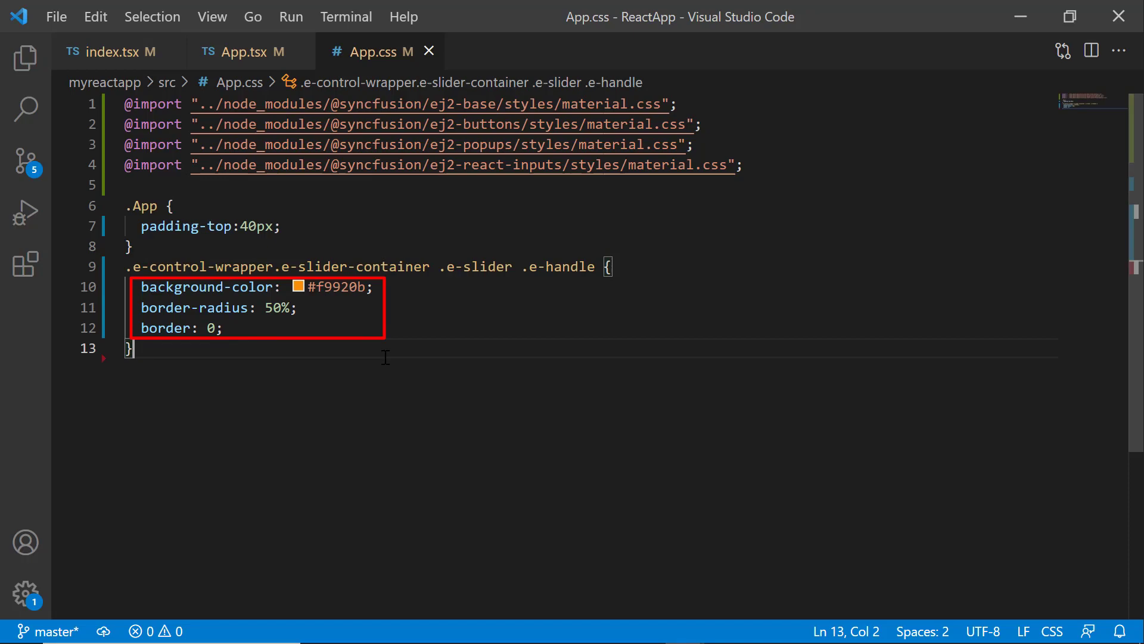
{"action": "key", "text": "alt+Tab"}
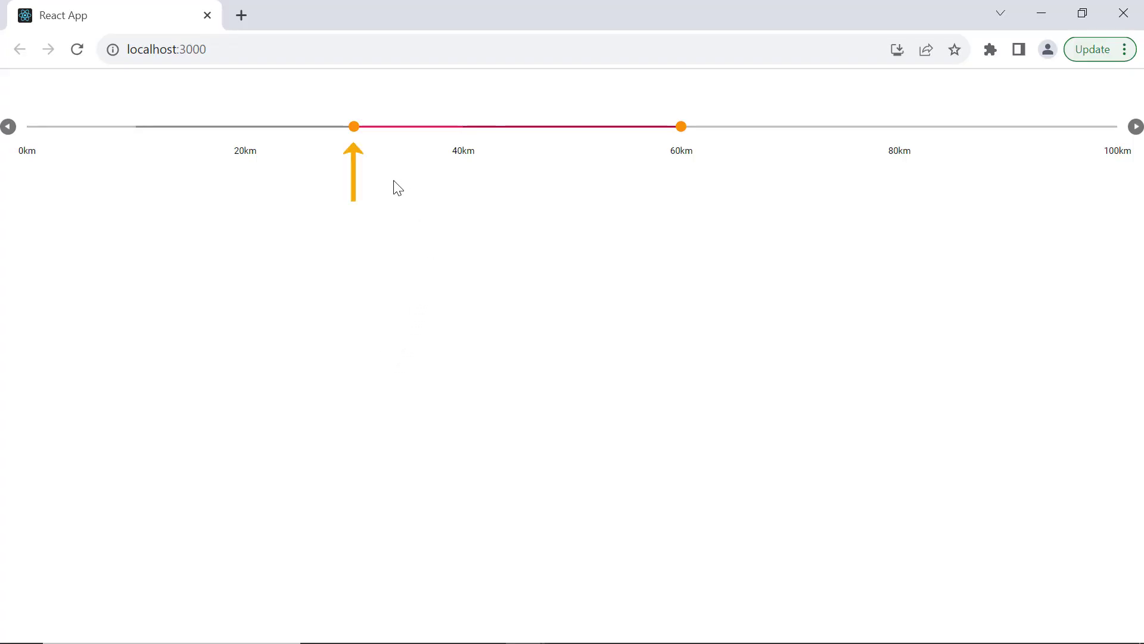